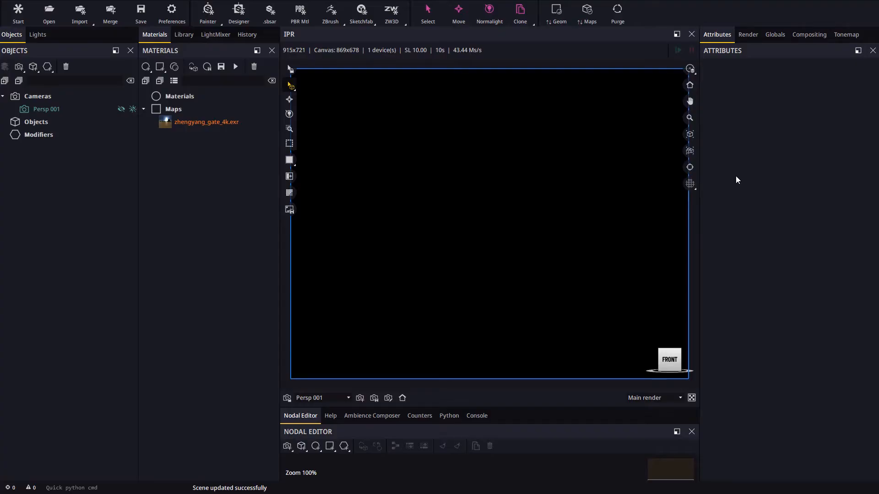
Step: Add a primitive object to the scene and set its shape type to Plane
left_click(32, 67)
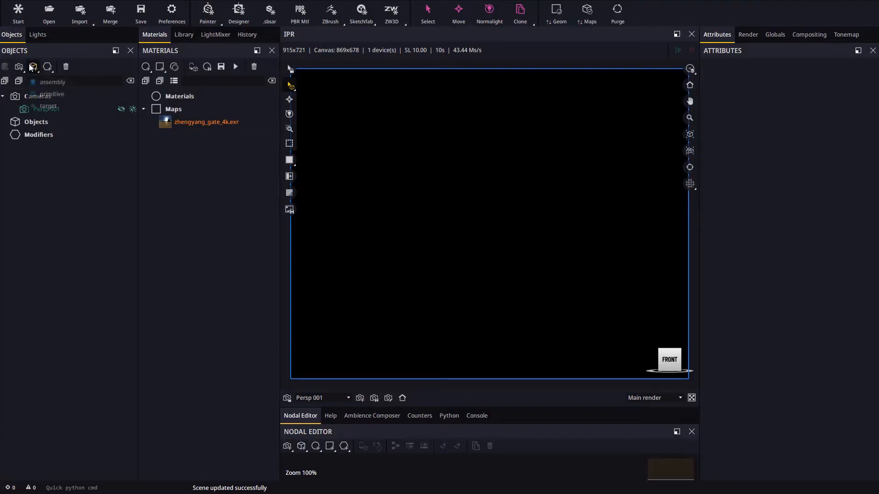
left_click(51, 94)
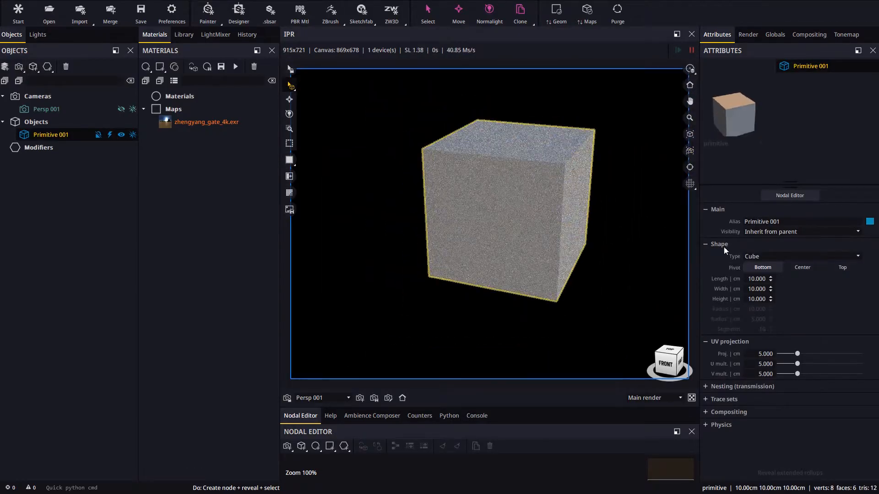
left_click(765, 256)
left_click(752, 262)
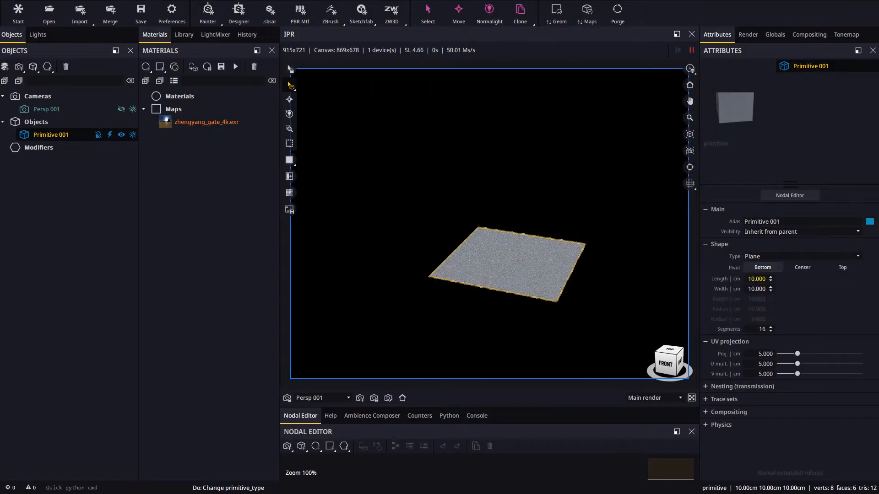
Step: Set the plane's length and width to 20 cm each and clear the selection
type("20")
key("Tab")
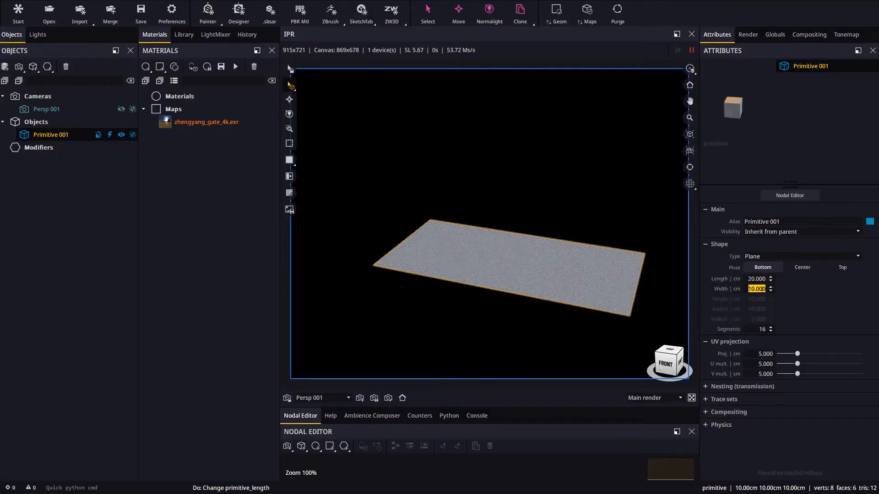
type("20")
key("Return")
left_click_drag(557, 290, 492, 253)
left_click(51, 196)
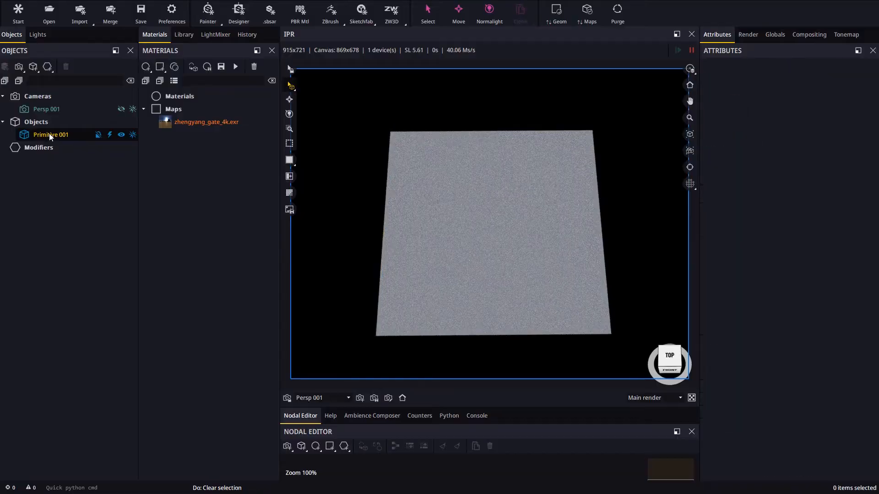
Step: Create and connect a uvmap modifier to the plane primitive
left_click(48, 133)
right_click(48, 133)
mouse_move(92, 152)
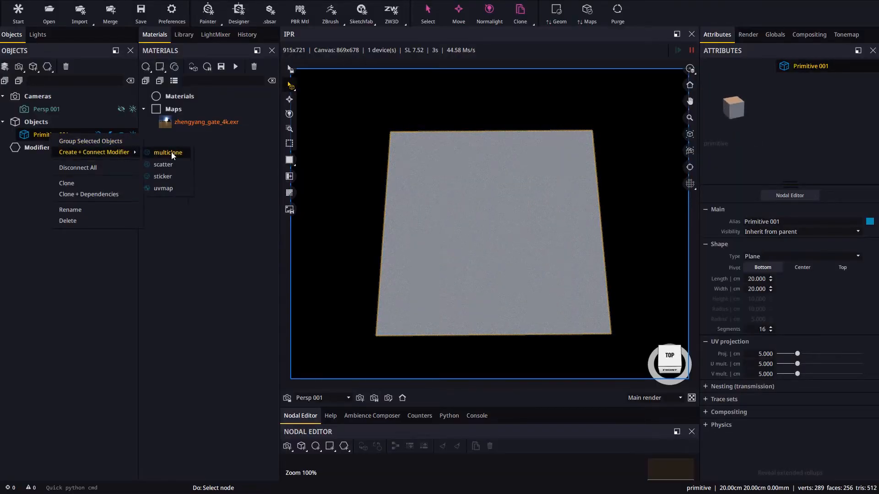
left_click(166, 189)
mouse_move(513, 281)
left_mouse_down()
mouse_move(525, 256)
mouse_move(510, 277)
left_mouse_up()
Step: Set the UV map to Planar projection fitted to its owner and hide the modifier's gizmo
left_click(771, 272)
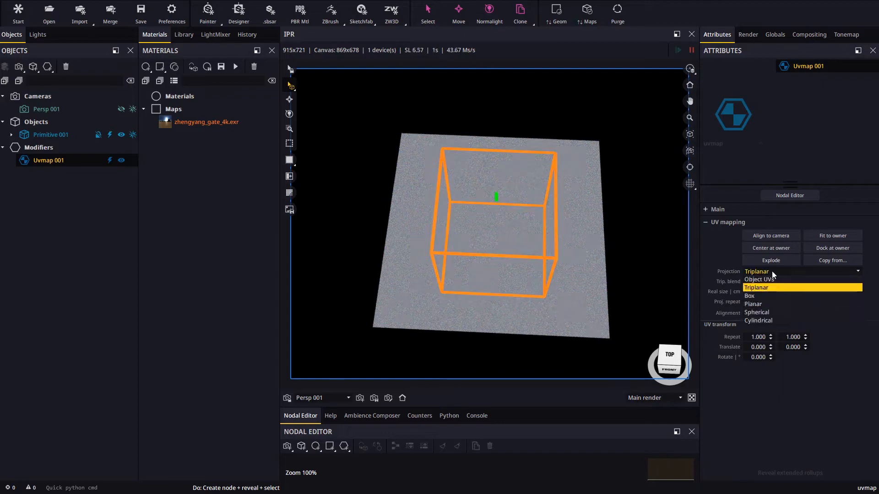
left_click(762, 303)
left_click(820, 236)
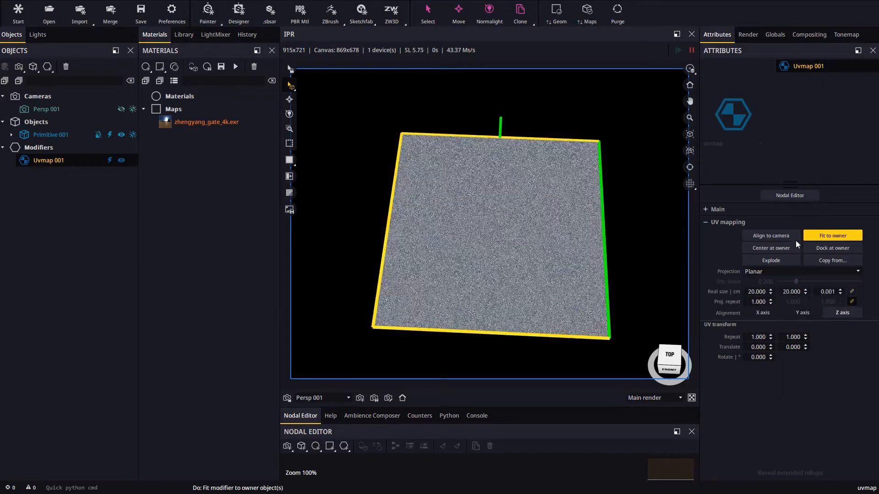
left_click_drag(526, 220, 478, 243)
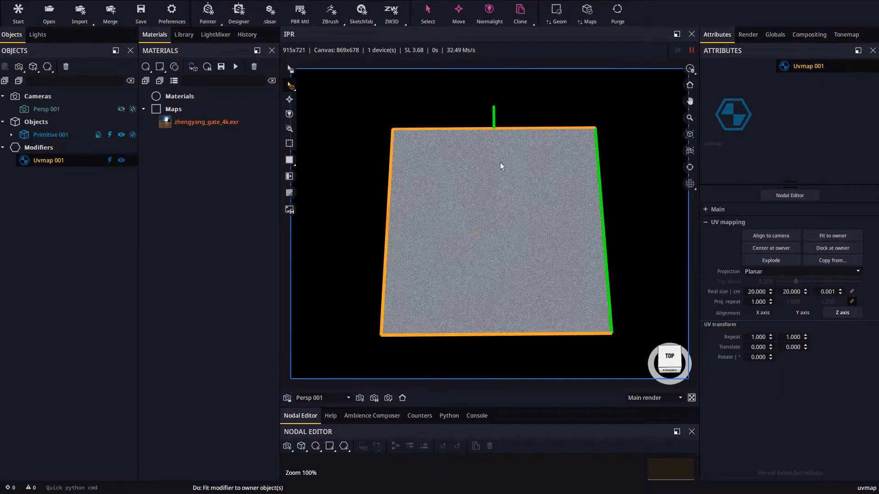
left_click(121, 160)
Step: Place the chamfered box from the object library's scatter #Sources category onto the middle of the plane
left_click(184, 35)
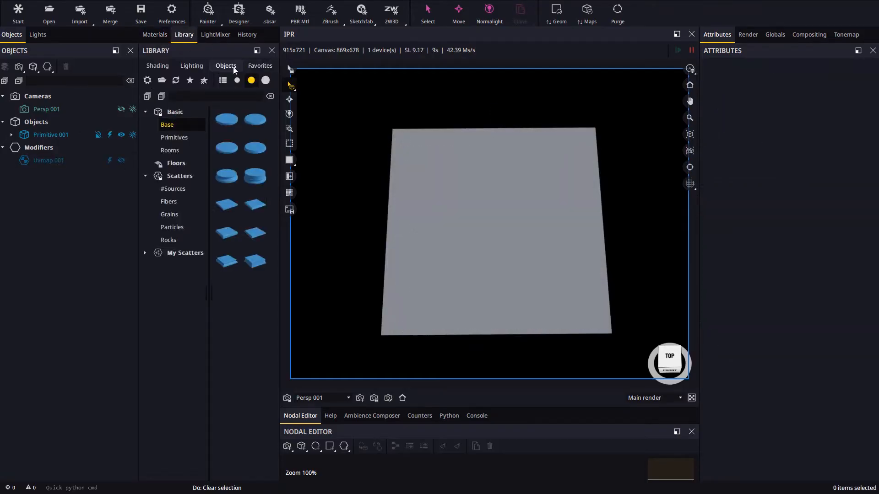
left_click(175, 189)
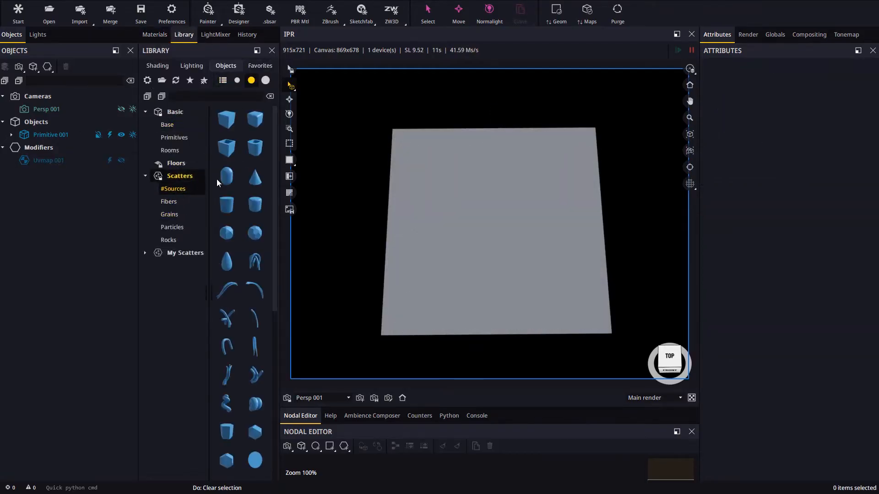
left_click(255, 120)
left_click_drag(255, 120, 459, 202)
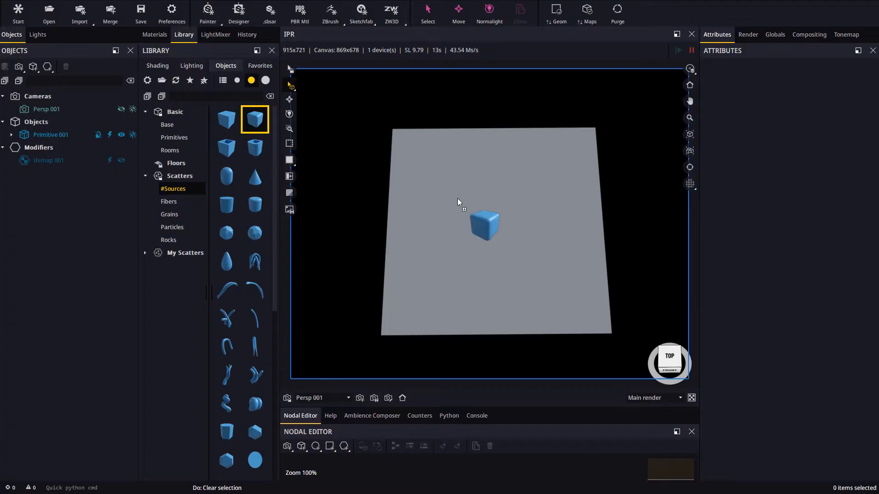
left_click_drag(484, 266, 485, 239)
scroll(487, 256, "up", 2)
Step: Create and connect a scatter modifier to the plane primitive and hide the modifier's gizmo
left_click(51, 147)
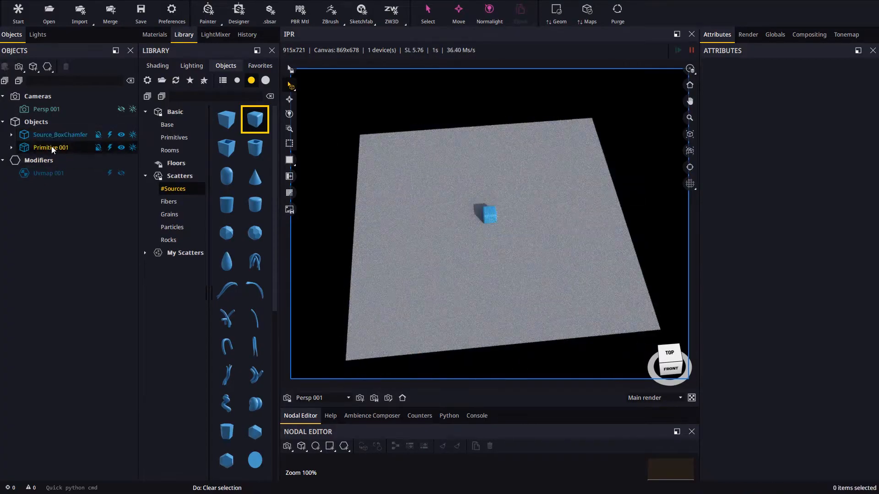
right_click(51, 147)
mouse_move(73, 164)
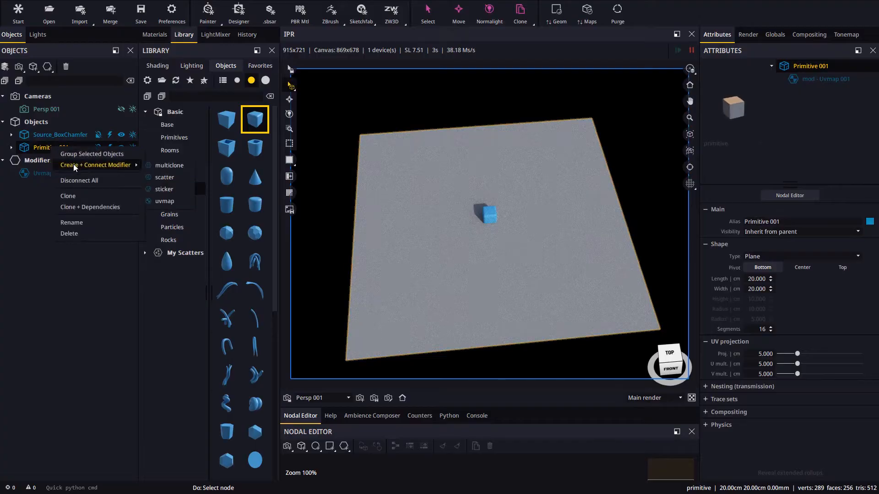
left_click(165, 177)
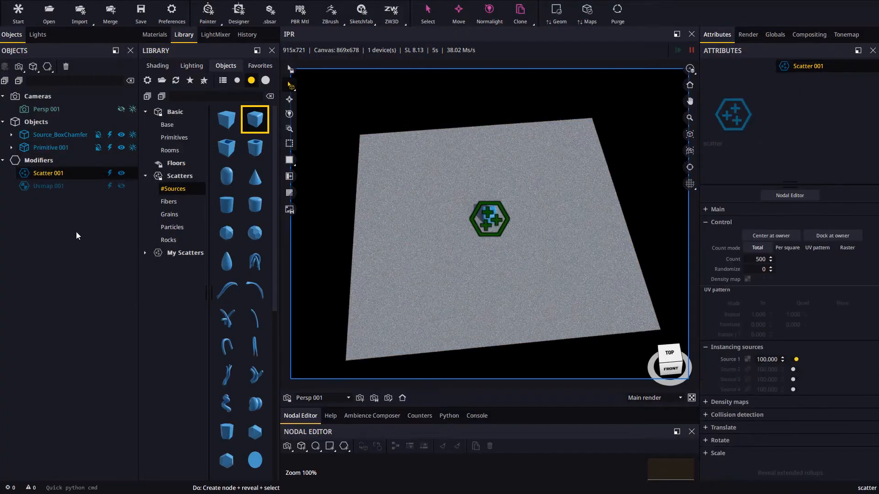
left_click(122, 174)
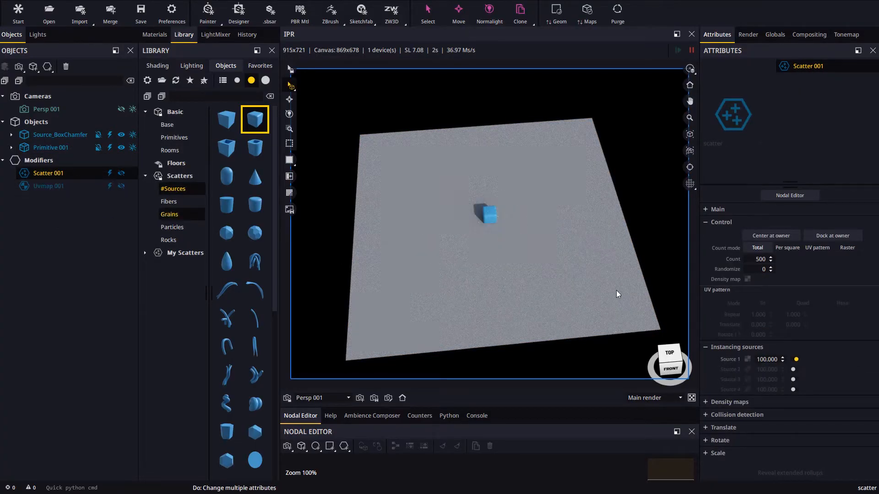
Step: Assign Source_BoxChamfer as instancing source 1 of the scatter modifier
left_click(747, 360)
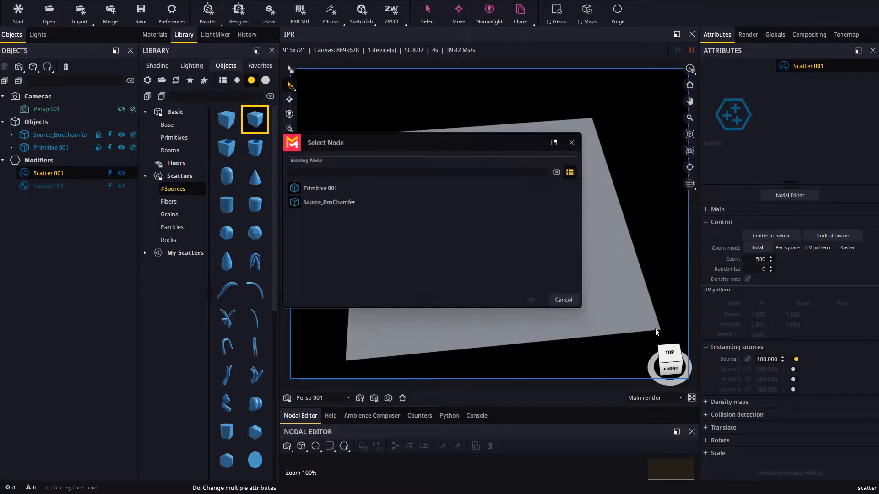
left_click(312, 202)
double_click(313, 203)
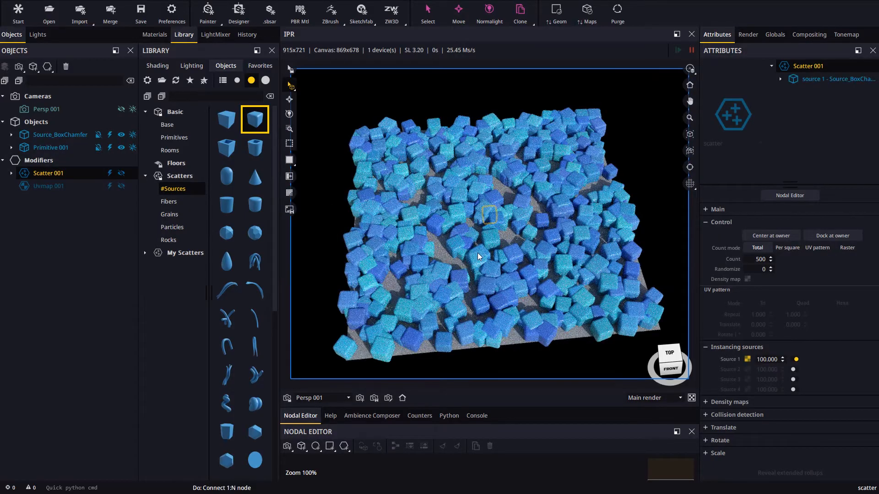
mouse_move(477, 252)
left_mouse_down()
mouse_move(470, 277)
mouse_move(490, 245)
left_mouse_up()
scroll(489, 206, "down", 2)
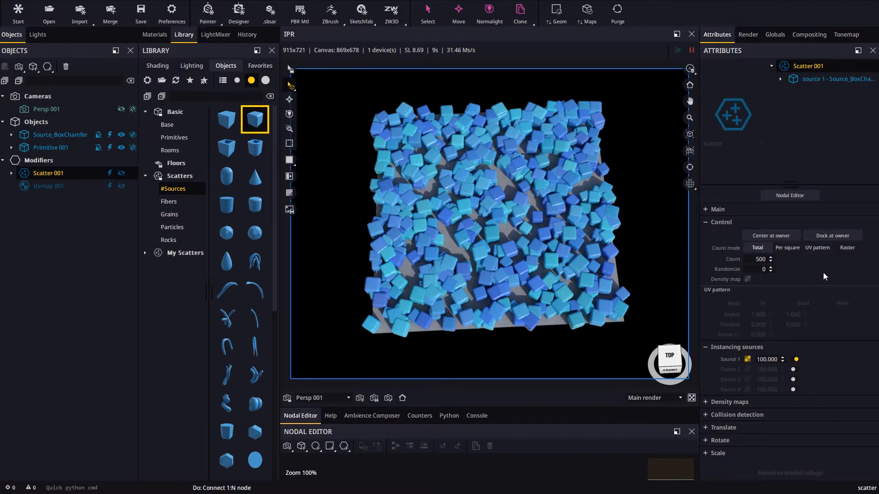
Step: Remove the scatter's random Z rotation by setting its maximum to 0 degrees
left_click(719, 347)
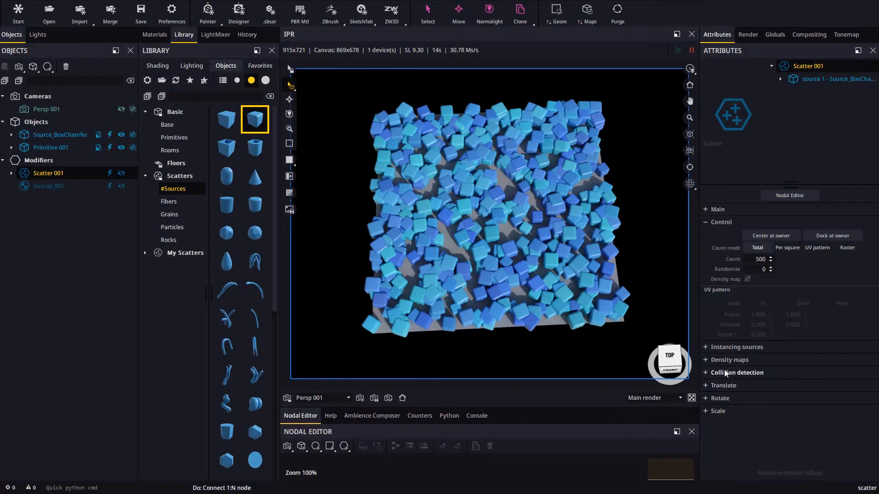
left_click(718, 398)
type("0")
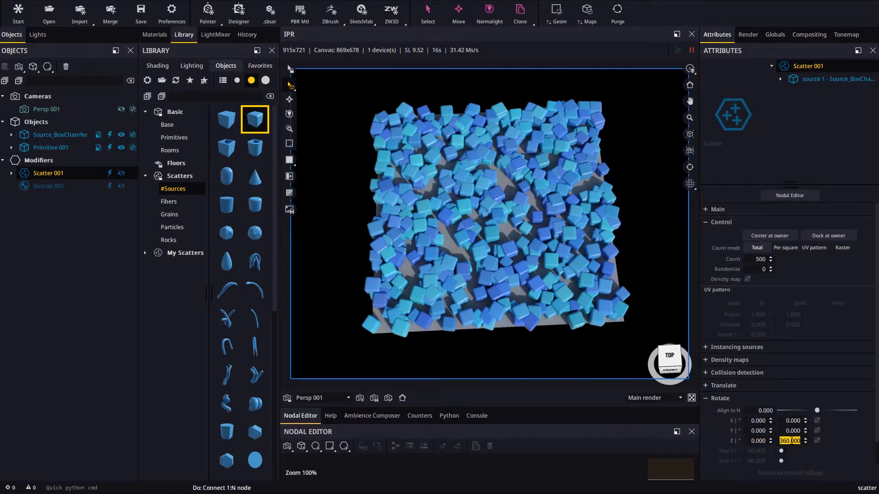
key("Return")
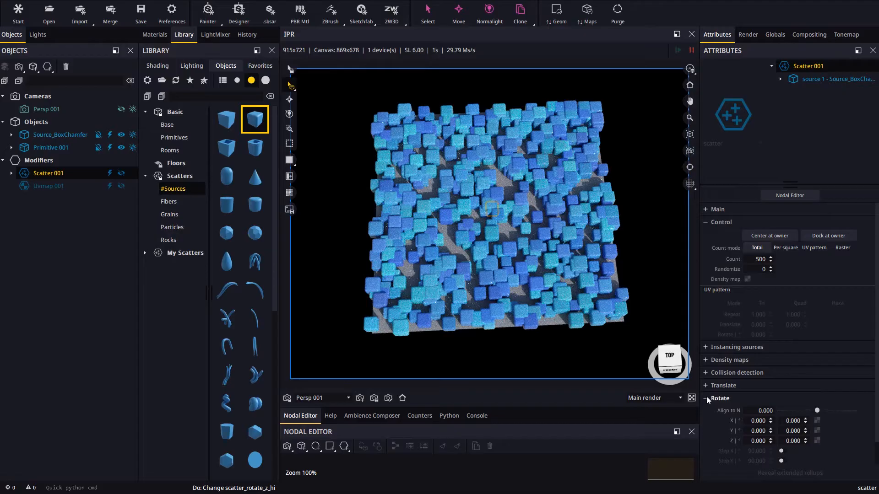
left_click(707, 398)
Step: Set both ends of the scatter's X scale range to 1 so all instances share one size
left_click(718, 411)
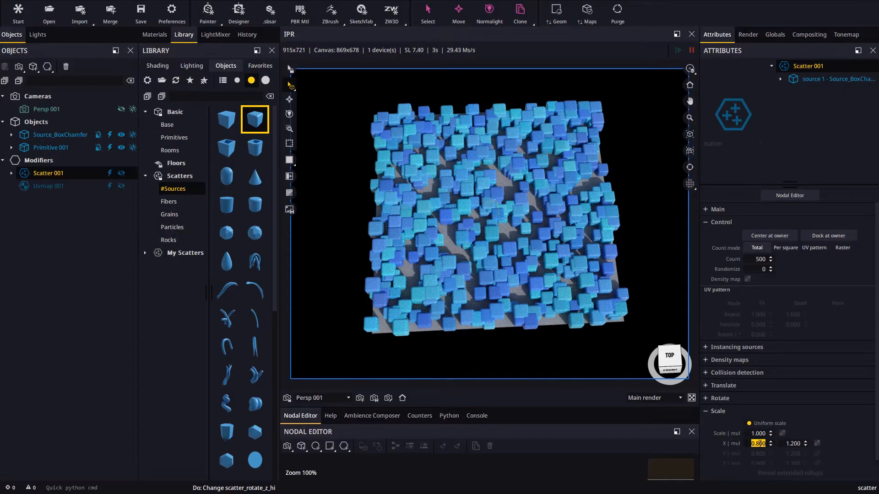
type("1")
key("Return")
left_click(793, 444)
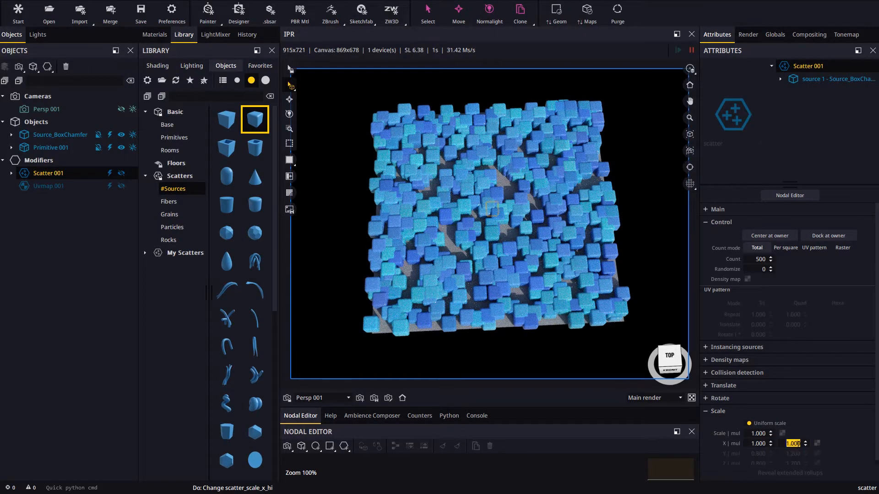
Step: Switch the render viewport to finer, full-resolution display while navigating instead of coarse pixels
left_click_drag(536, 296, 527, 260, "alt")
middle_click_drag(532, 247, 528, 256, "alt")
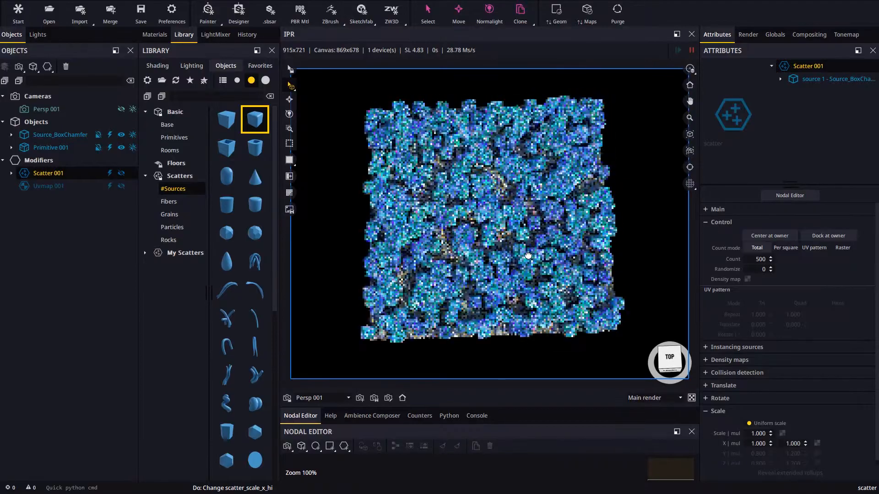
left_click(291, 193)
left_click_drag(512, 265, 506, 269, "alt")
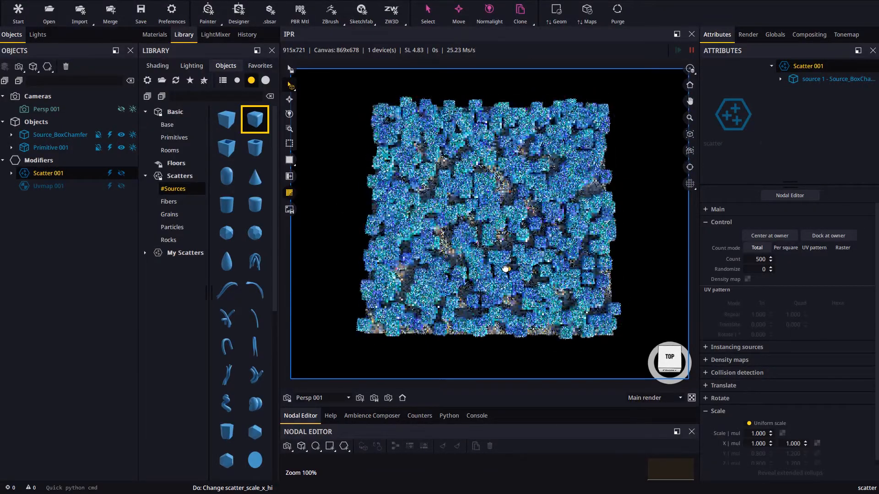
Step: Set the scatter's count mode to UV pattern and hide the original chamfered box
left_click(813, 248)
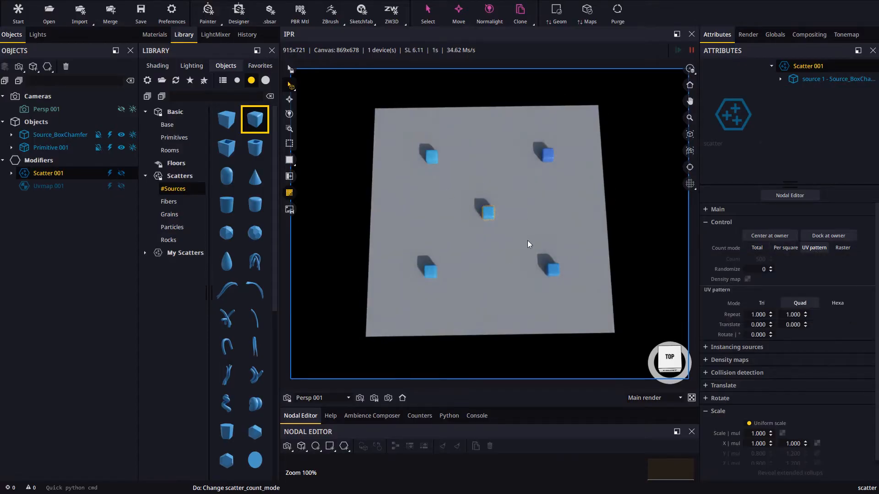
left_click(110, 135)
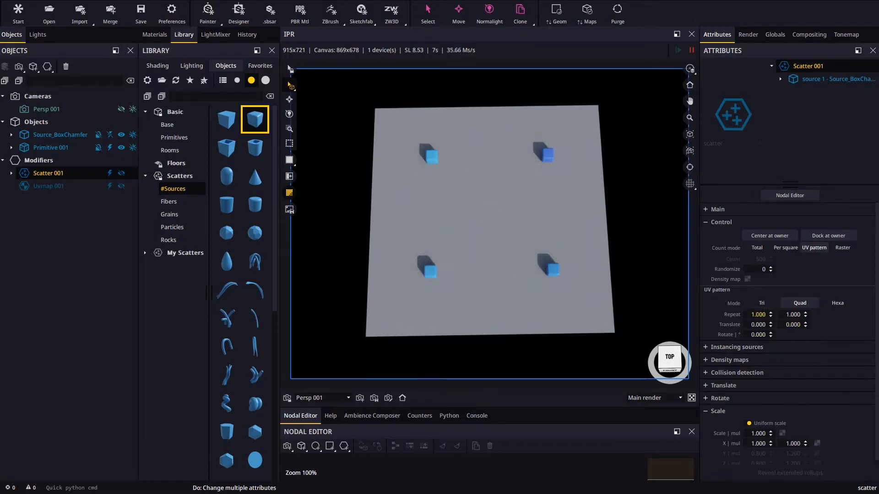
Step: Set the UV pattern's repeat to 4 in both X and Y
double_click(758, 314)
type("4")
key("Return")
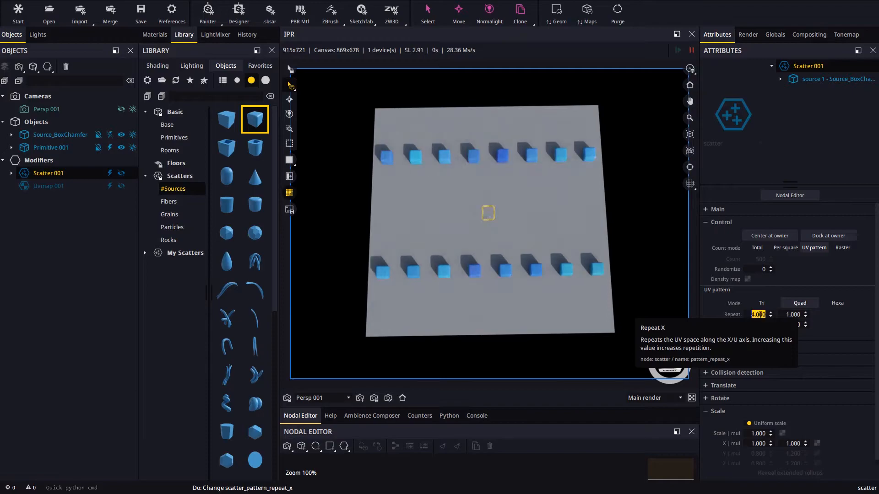
key("Tab")
type("4")
key("Return")
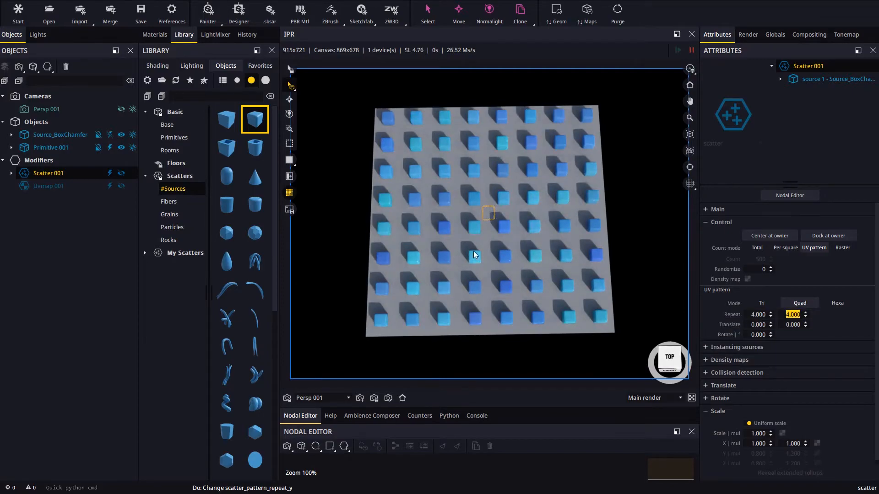
mouse_move(473, 251)
left_mouse_down()
mouse_move(474, 260)
mouse_move(475, 246)
left_mouse_up()
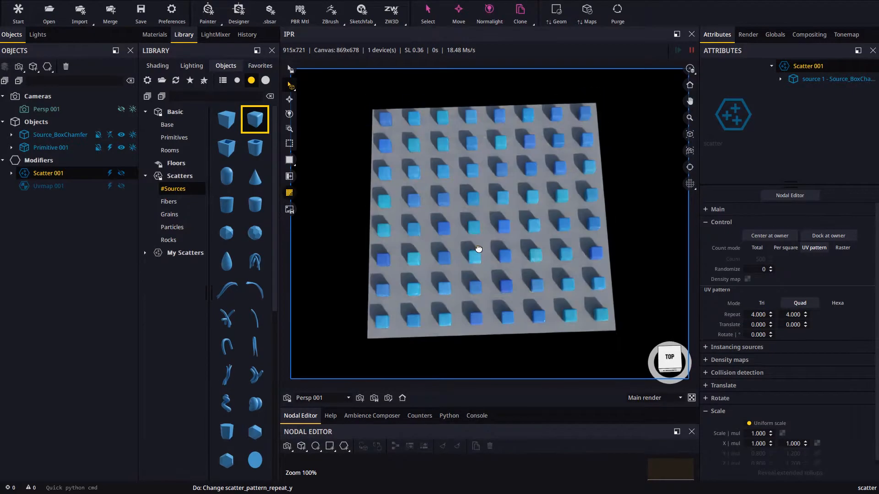
Step: Try shifting and rotating the scatter's UV pattern and reset its translate and rotate values to default
left_click_drag(770, 325, 785, 298)
right_click(770, 325)
right_click(770, 334)
left_click_drag(561, 264, 560, 268, "alt")
middle_click_drag(537, 246, 522, 257, "alt")
scroll(534, 254, "up", 1)
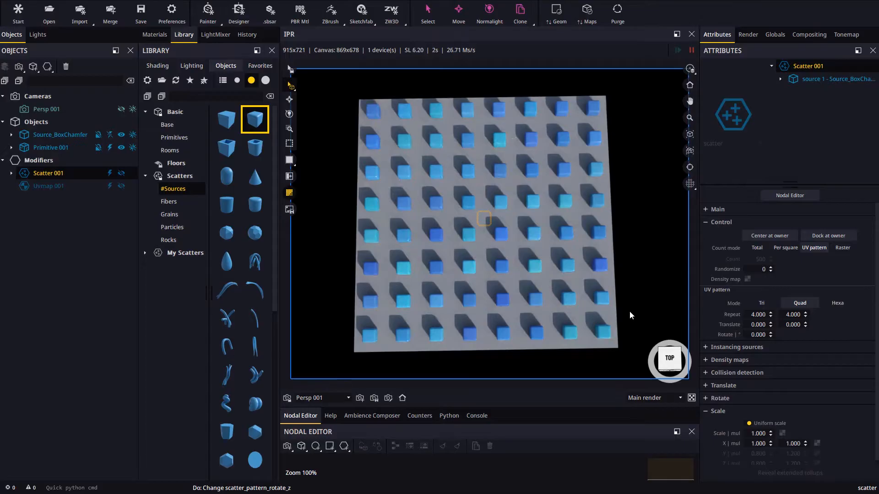
Step: Try the Hexa pattern mode with an X translation of 0.024 and switch the UV pattern to Tri mode
left_click(838, 303)
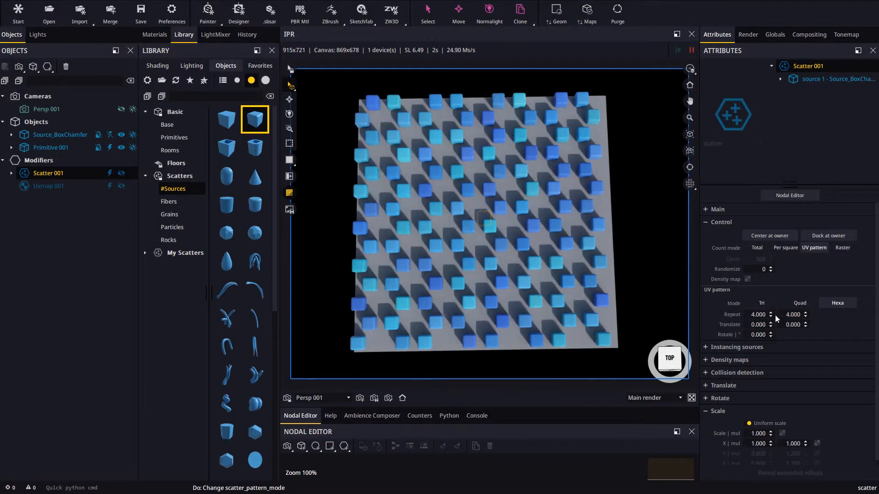
left_click_drag(772, 319, 772, 314)
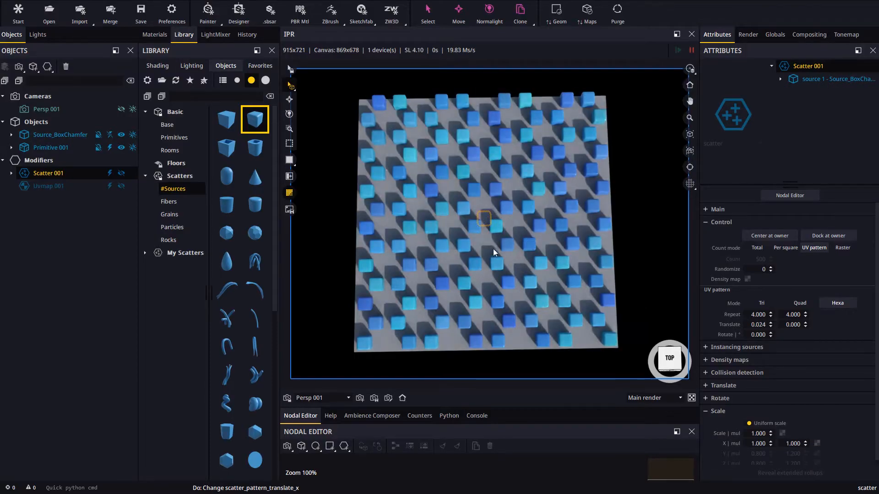
left_click(762, 303)
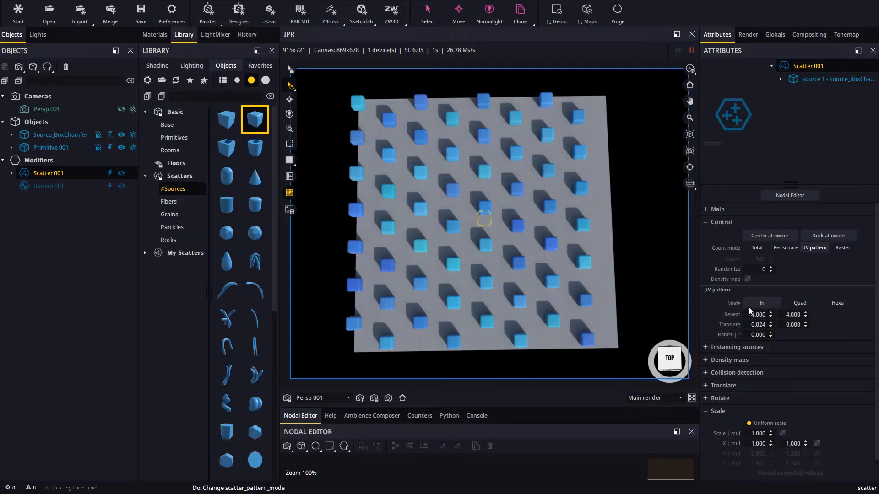
Step: Reset the UV pattern's X translation and switch it to Quad mode with a repeat of 8 in both X and Y
right_click(771, 324)
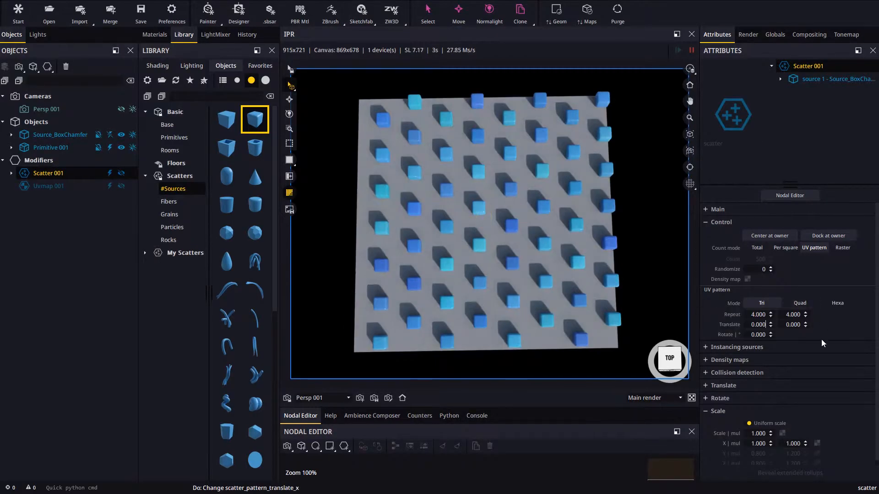
left_click(799, 303)
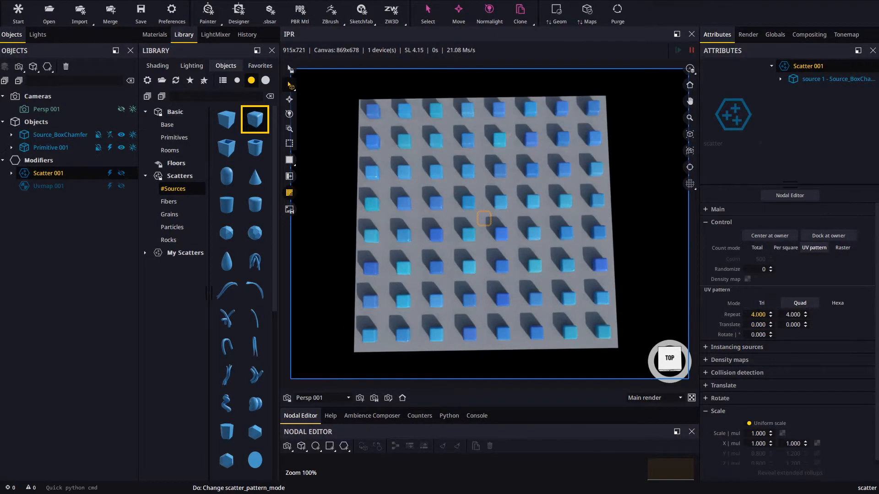
double_click(758, 315)
type("8")
key("Return")
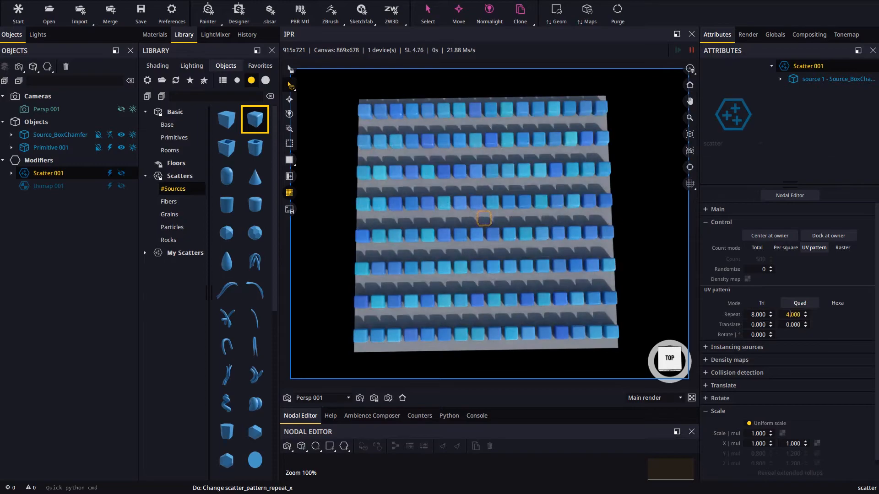
type("8")
key("Return")
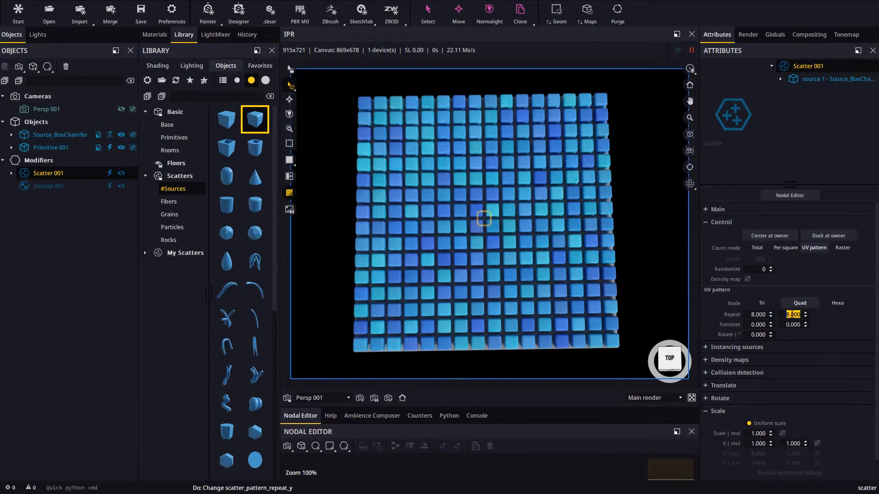
Step: Disable uniform scale on the scatter and set both the lower and upper Y scale multipliers to 1
mouse_move(496, 269)
left_mouse_down()
mouse_move(491, 253)
mouse_move(489, 269)
mouse_move(494, 260)
left_mouse_up()
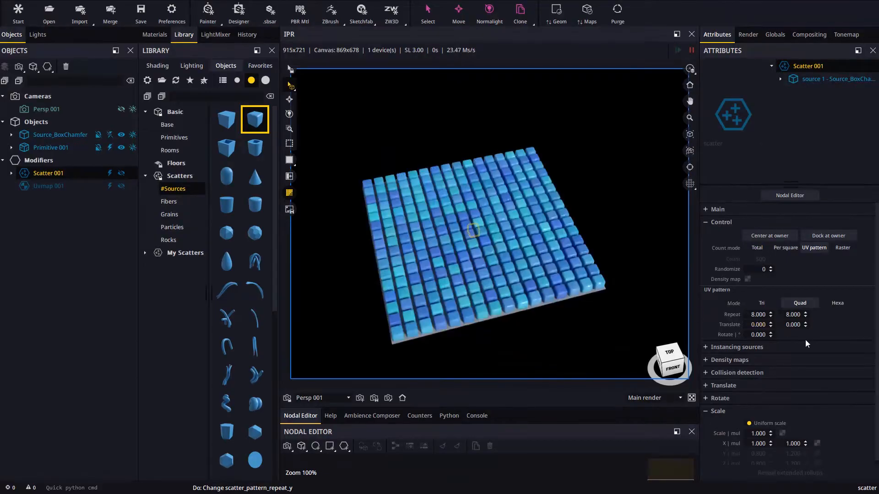
left_click(749, 424)
scroll(762, 453, "down", 1)
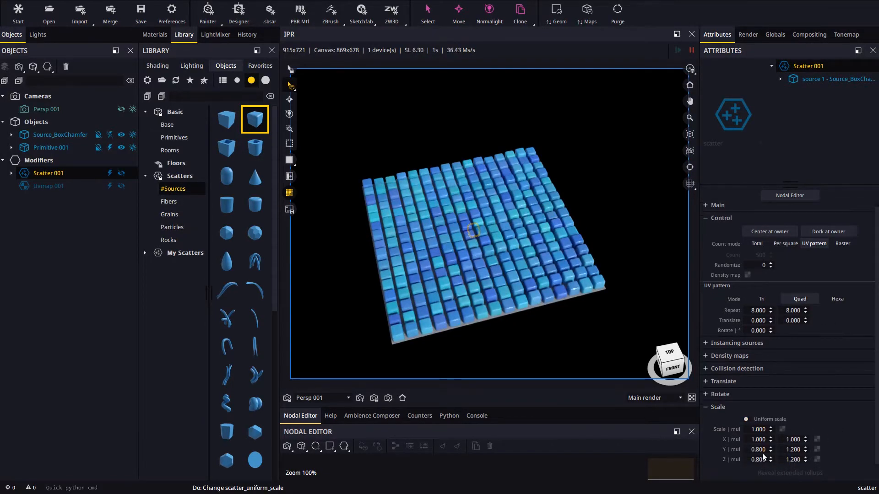
type("1")
key("Return")
left_click(792, 450)
type("1")
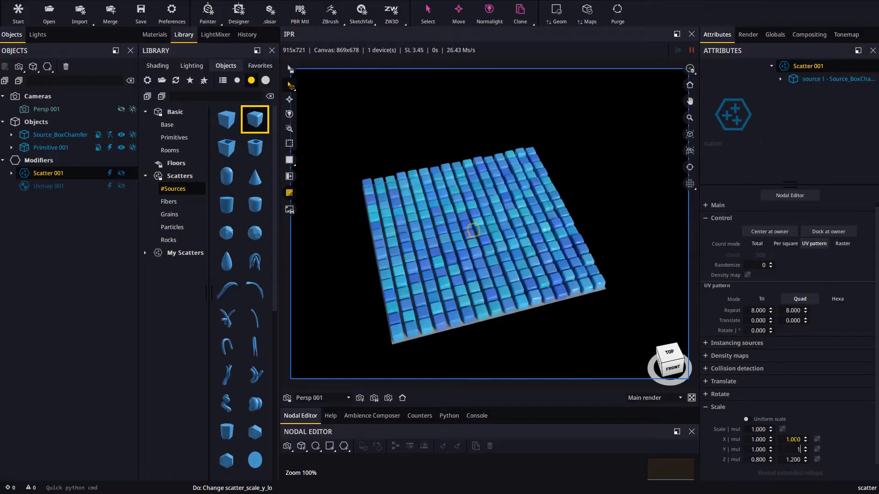
key("Return")
Step: Try an upper Z scale multiplier of 7 on the scatter and inspect the varied box heights from above
type("7")
key("Return")
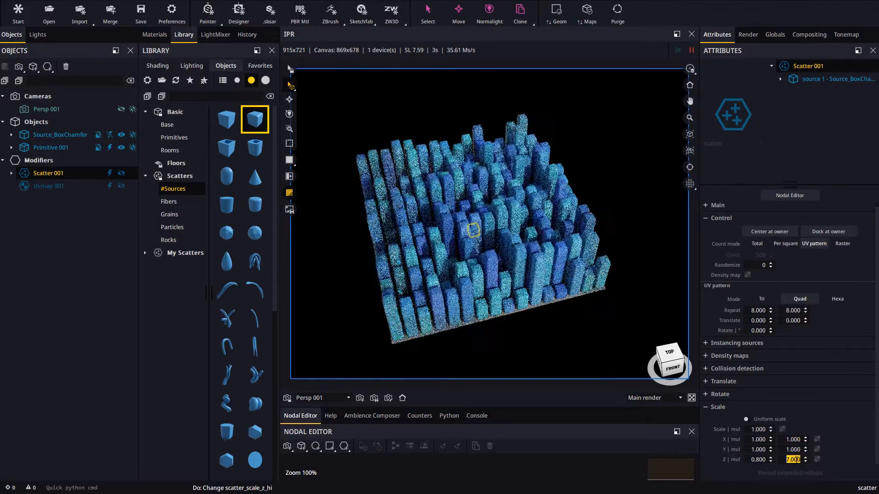
left_click_drag(515, 307, 483, 316)
left_click_drag(533, 262, 489, 276)
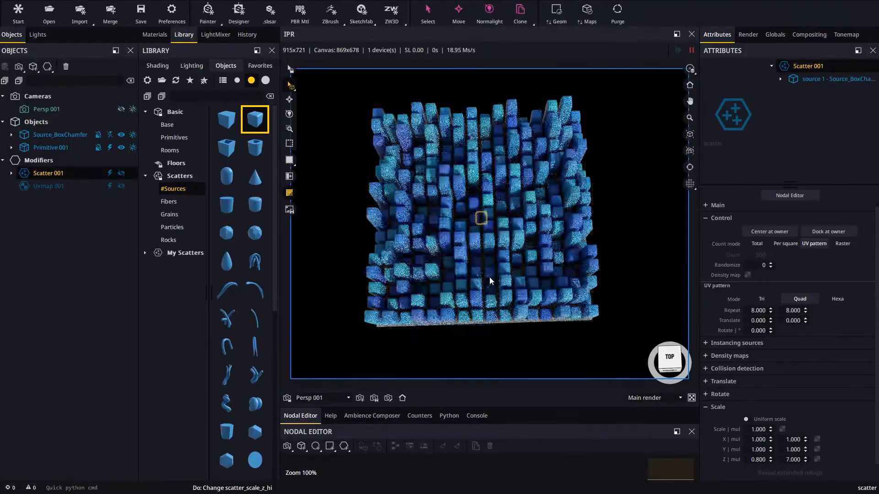
Step: Reset the scatter's lower and upper Z scale multipliers to 1
right_click(769, 459)
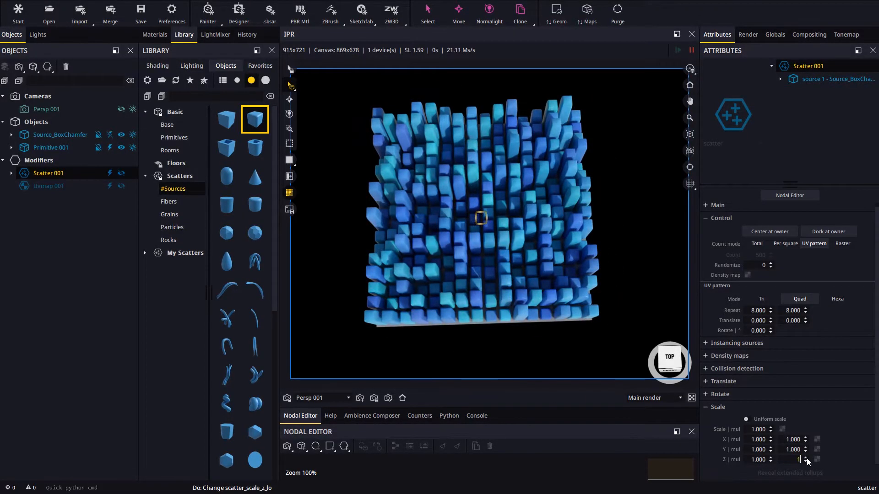
right_click(806, 459)
left_click_drag(501, 269, 490, 284)
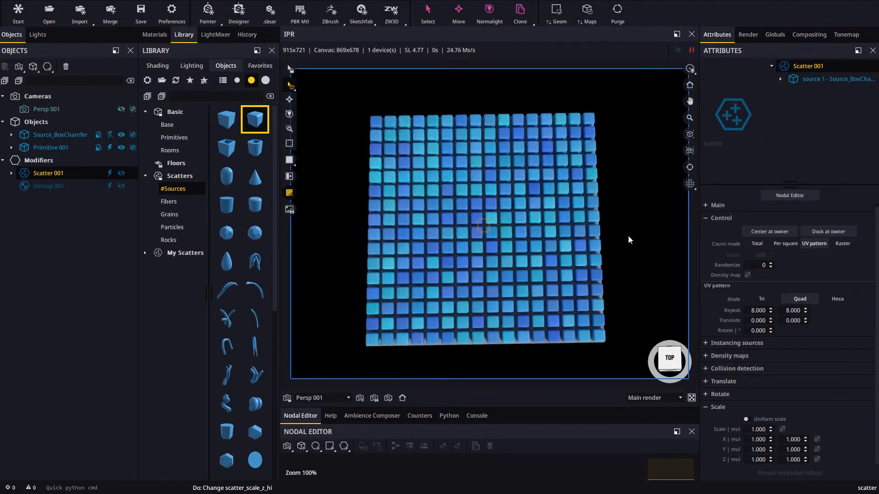
Step: Set the scatter's count mode to Raster, using scatter_raster_map_00.jpg from the Scatter Raster library as the raster map with filtering disabled
left_click(842, 243)
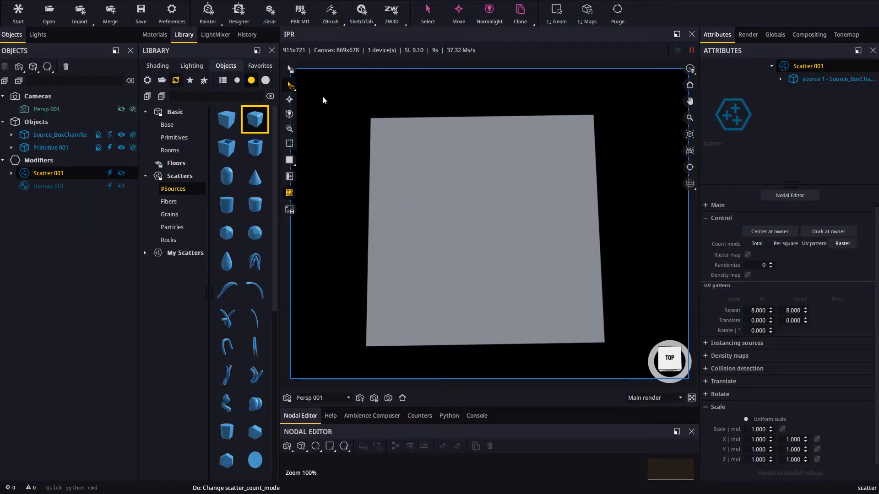
left_click(148, 66)
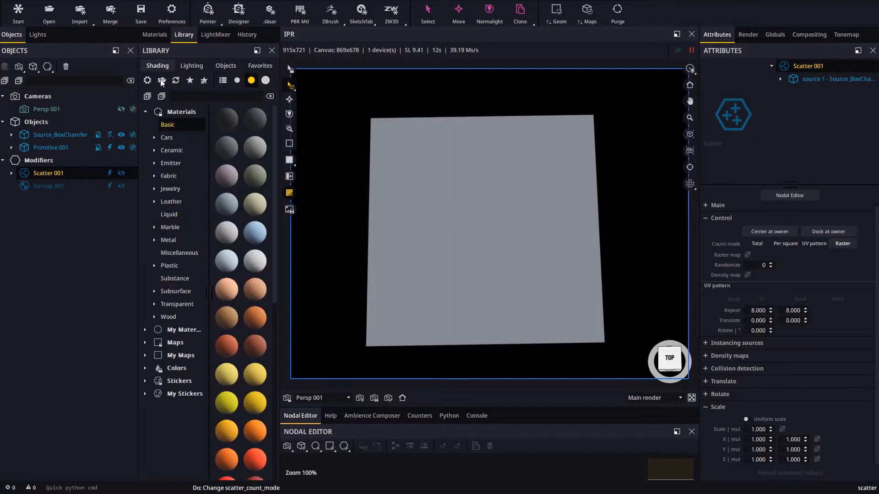
left_click(144, 343)
left_click(170, 433)
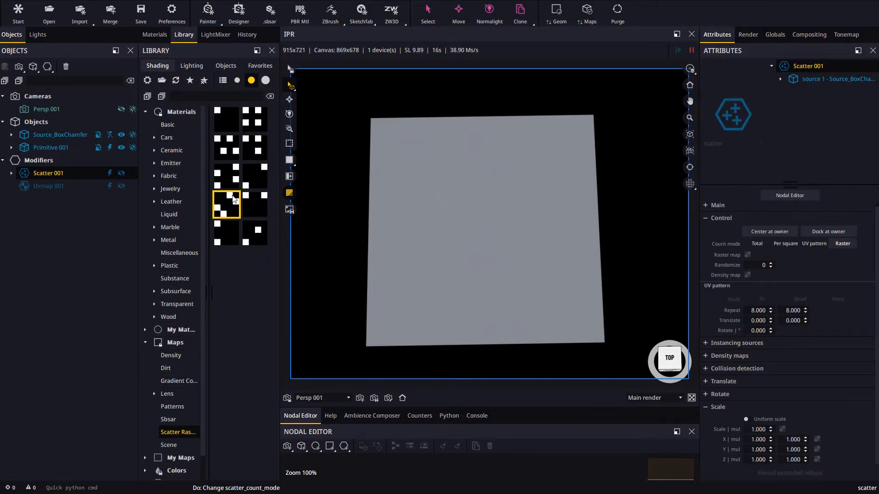
left_click_drag(227, 123, 48, 173)
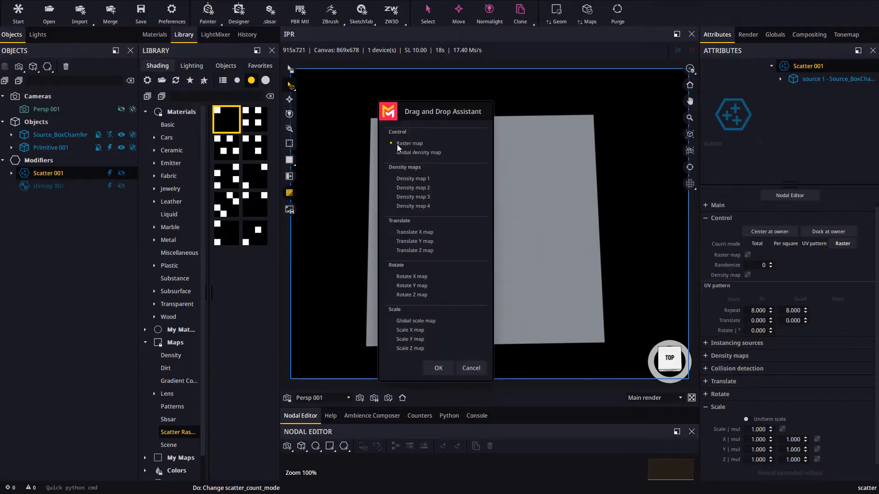
left_click(435, 365)
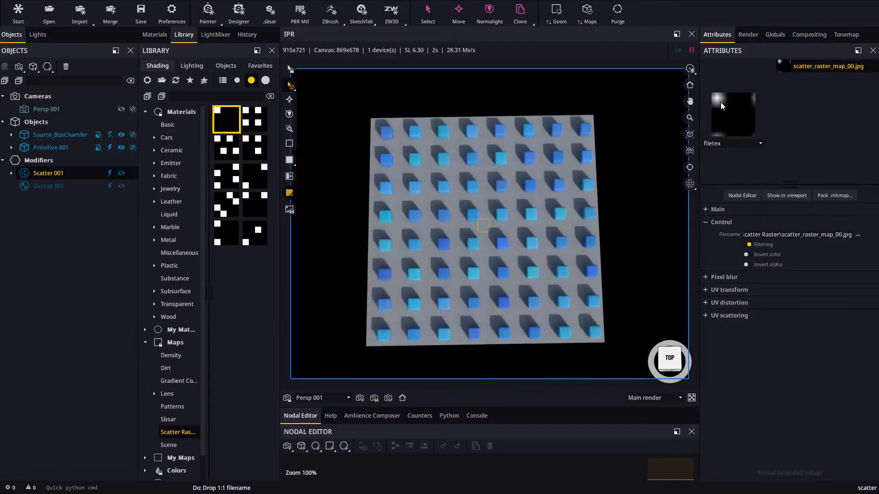
left_click(749, 245)
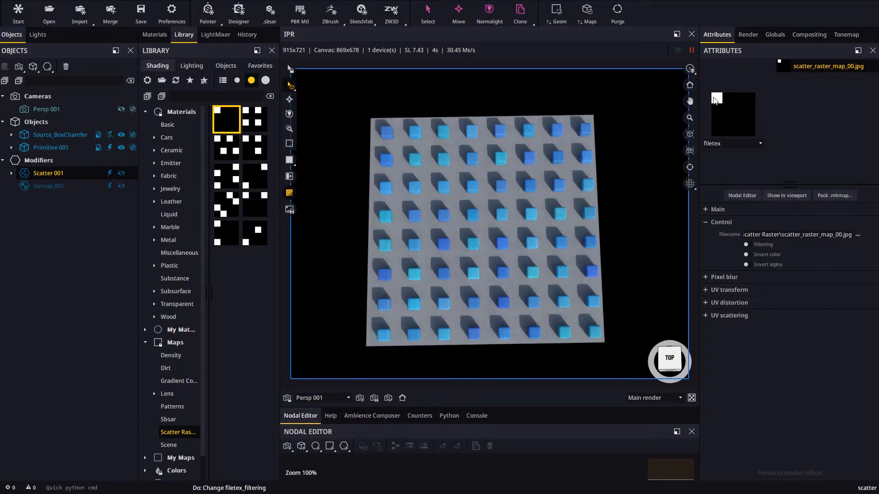
left_click(733, 106)
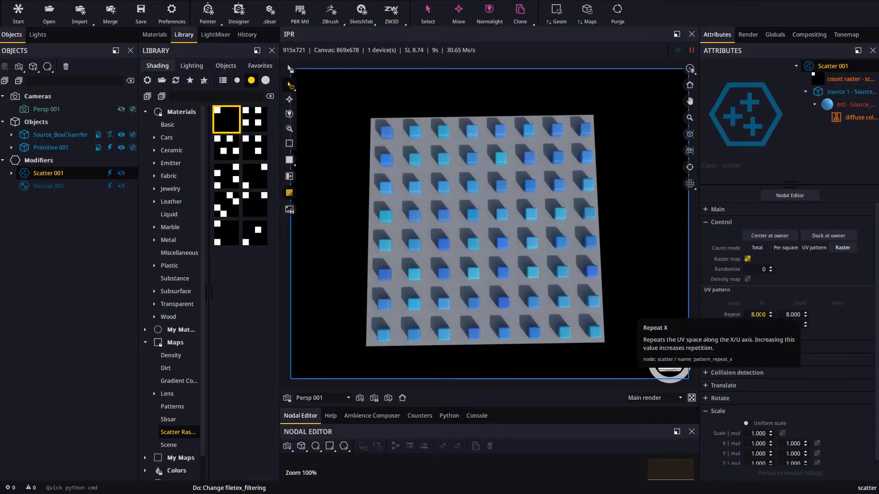
Step: Set the raster pattern's repeat to 5 in X and Y and its translation to 0.092 in X and 0.112 in Y
type("5")
key("Return")
double_click(792, 314)
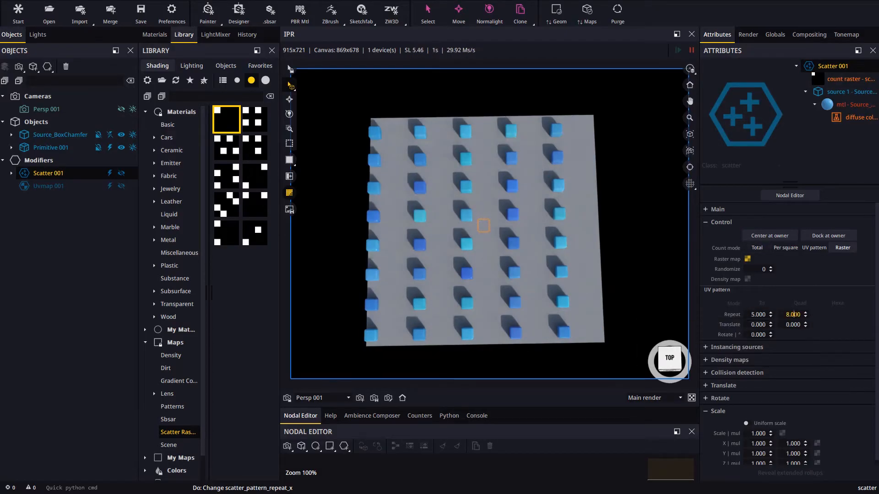
type("5")
key("Return")
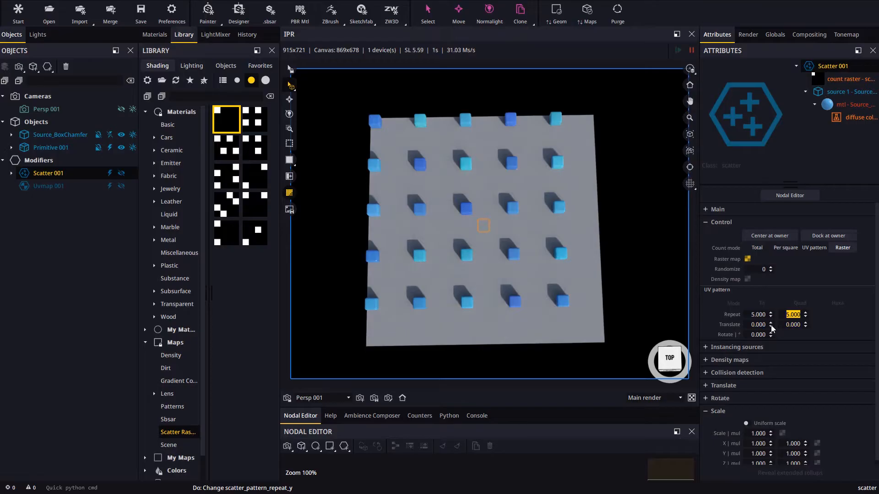
left_click_drag(771, 324, 770, 303)
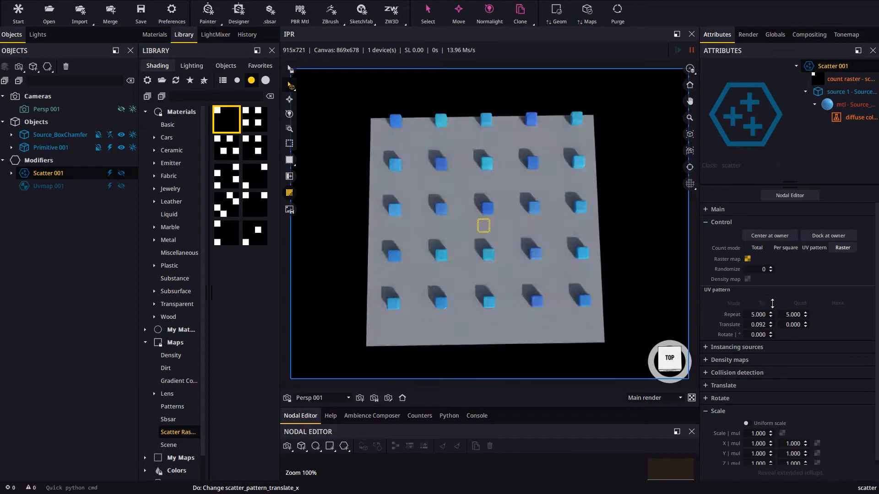
left_click_drag(805, 326, 808, 298)
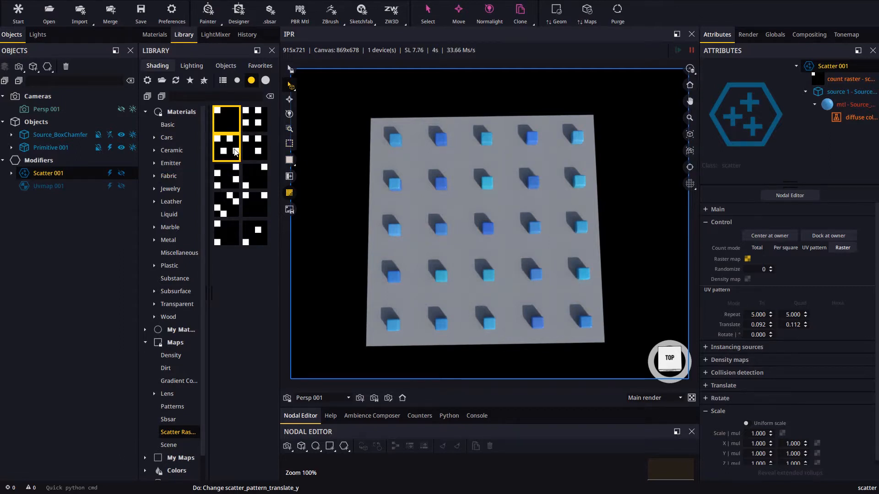
Step: Try scatter_raster_map_02.jpg without filtering as the raster map, and replace it with the map directly below it in the Scatter Raster library
left_click_drag(226, 148, 49, 173)
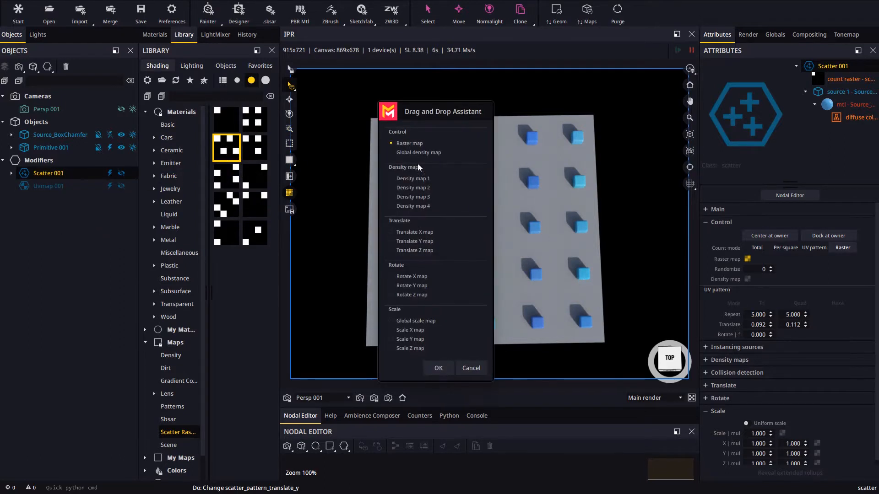
left_click(442, 368)
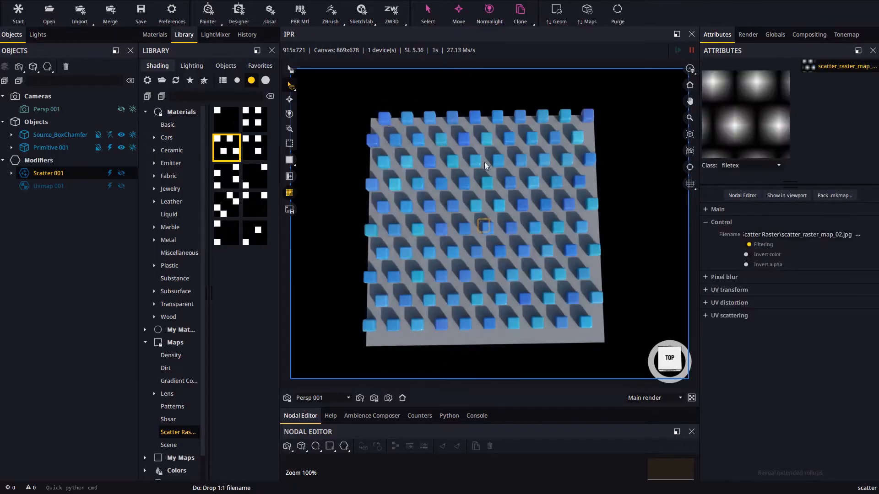
left_click(748, 245)
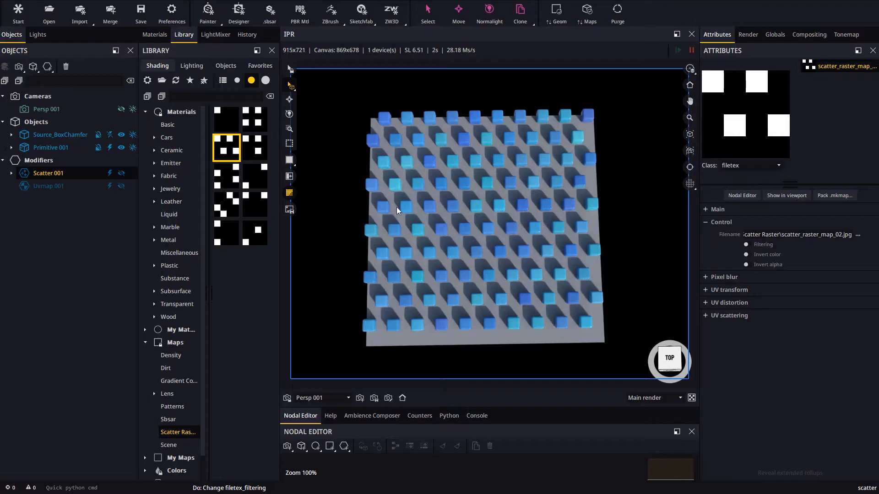
left_click_drag(251, 194, 51, 174)
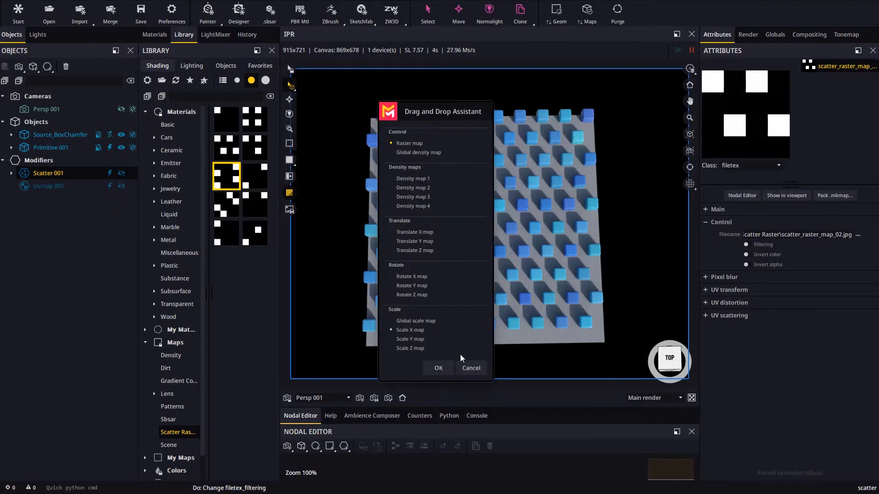
left_click(439, 368)
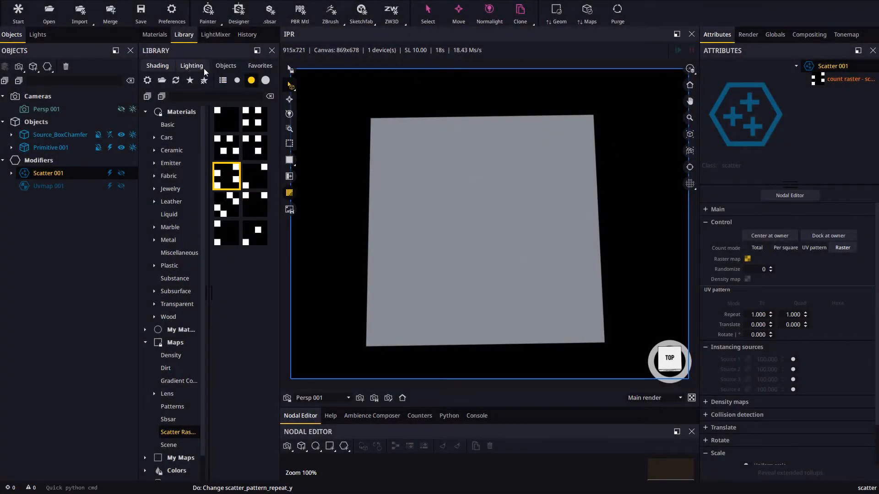
Step: Add the hexagonal prism from the library's scatter sources to the scene
left_click(226, 65)
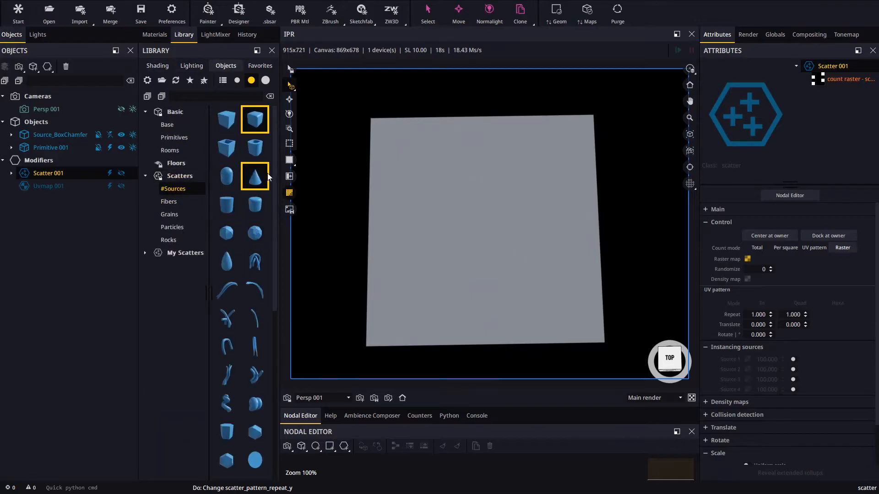
left_click(234, 425)
left_click(265, 81)
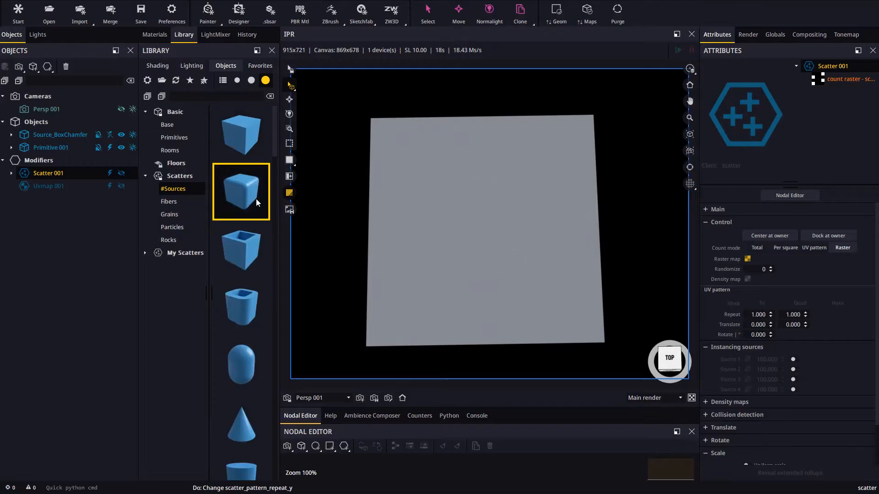
scroll(260, 256, "down", 15)
scroll(267, 243, "up", 6)
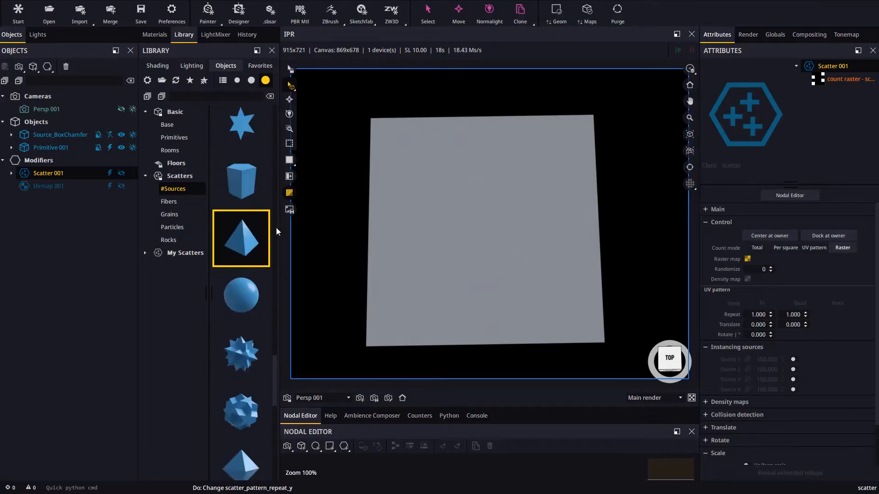
scroll(252, 178, "up", 5)
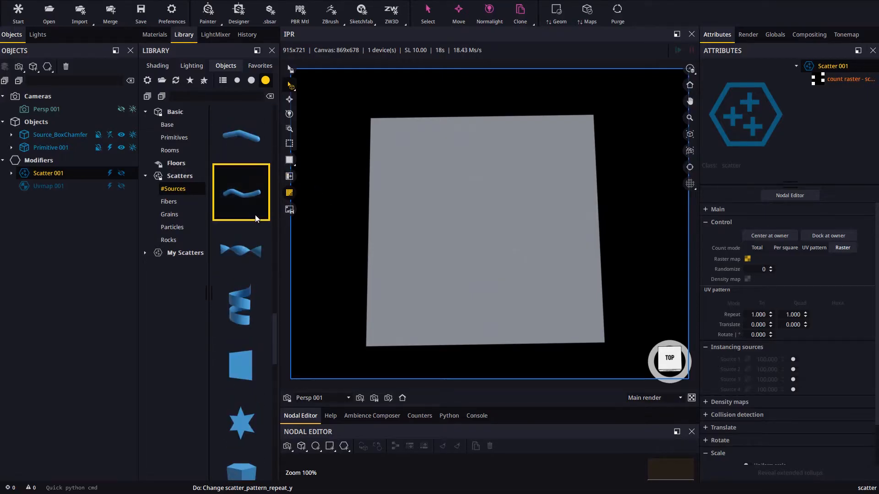
scroll(255, 176, "up", 5)
left_click_drag(242, 198, 453, 208)
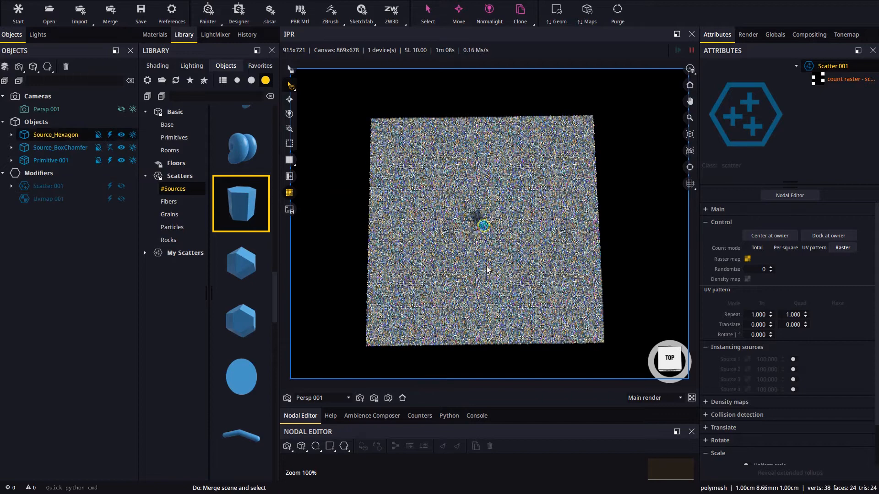
left_click_drag(481, 266, 507, 221, "alt")
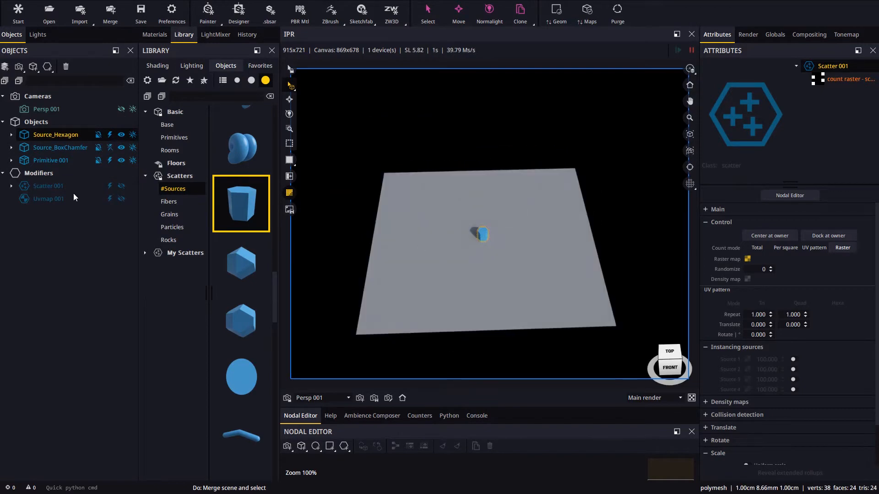
Step: Enable the first instancing source of Scatter 001 and assign Source_Hexagon to it
left_click(27, 186)
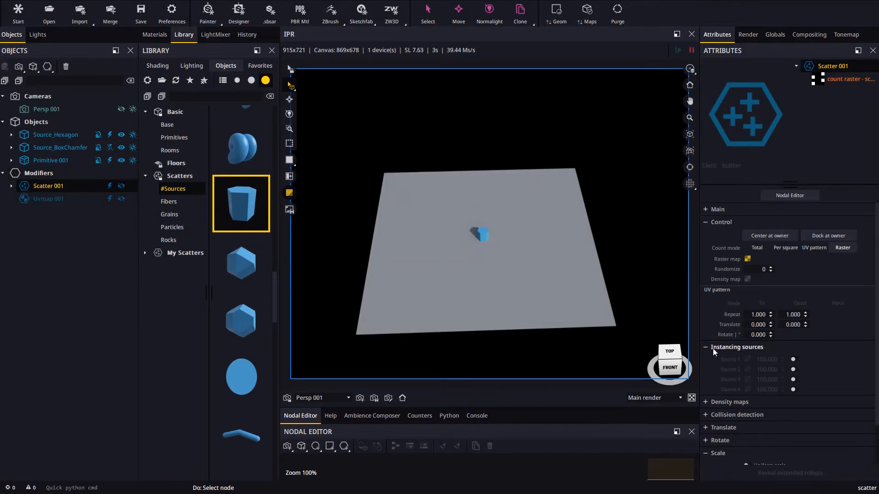
left_click(793, 360)
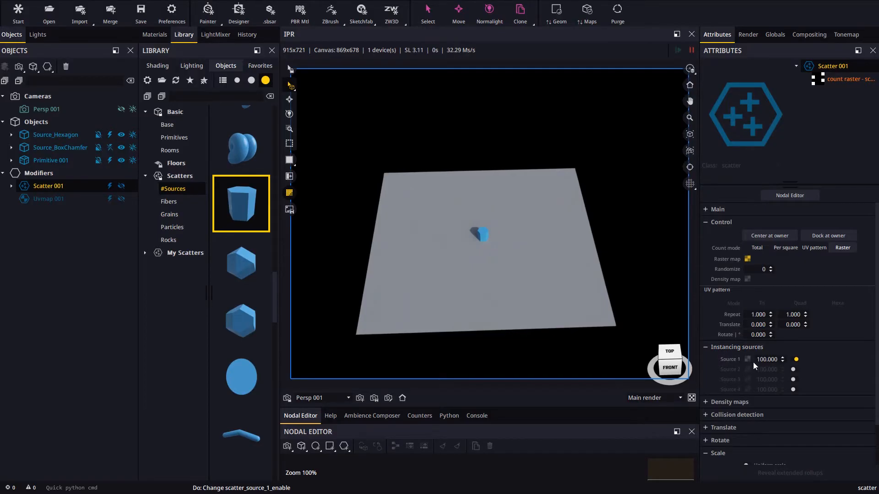
left_click(747, 359)
double_click(318, 217)
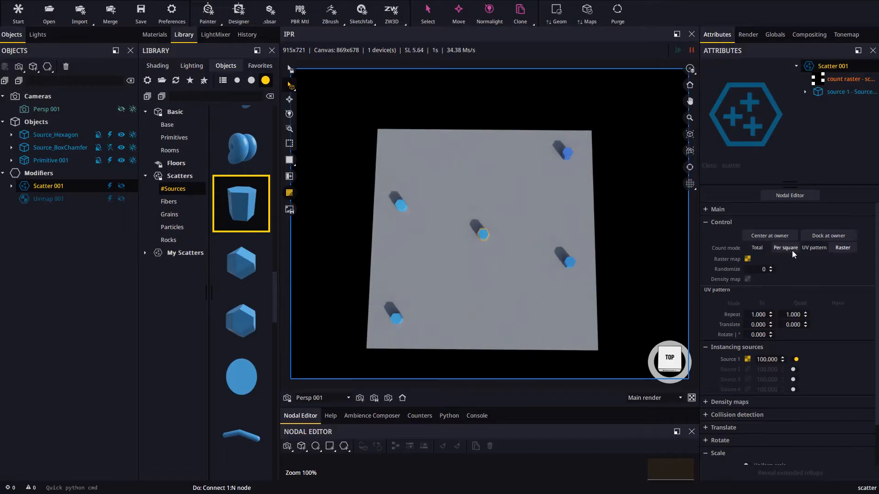
Step: Switch the scatter's count mode to UV pattern in Tri mode, and turn off rendering of the original Source_Hexagon object
left_click(813, 248)
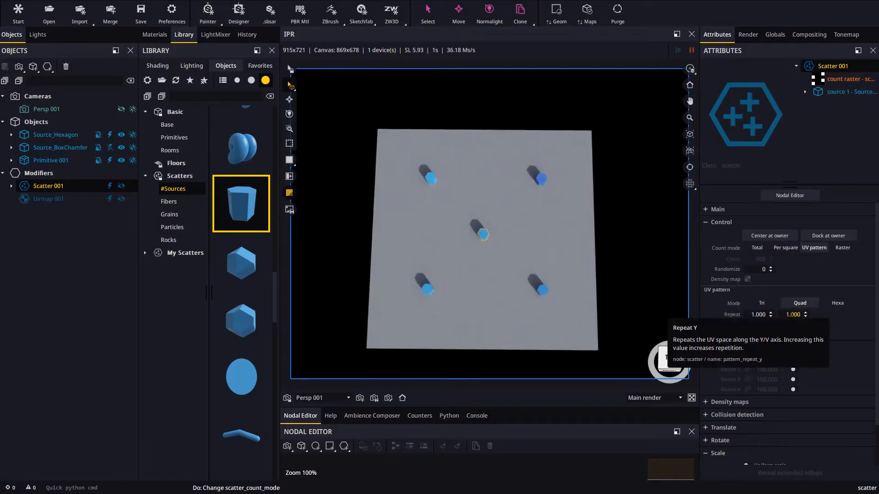
left_click(109, 134)
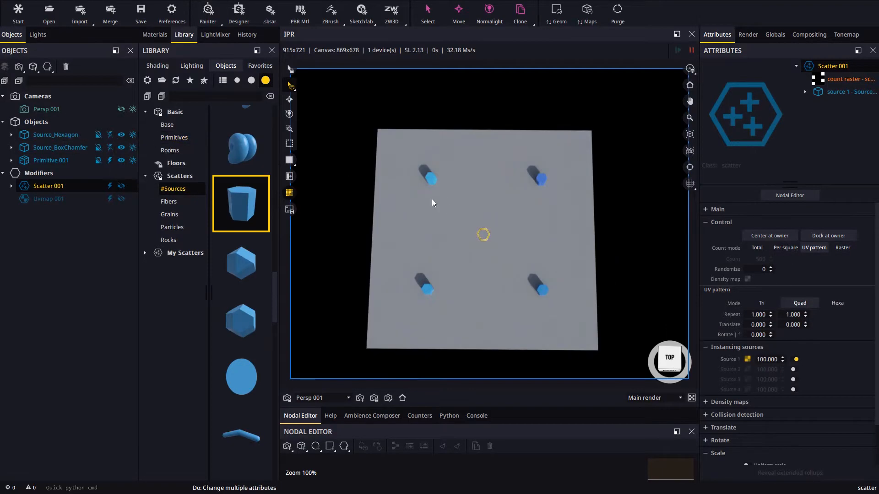
left_click(765, 304)
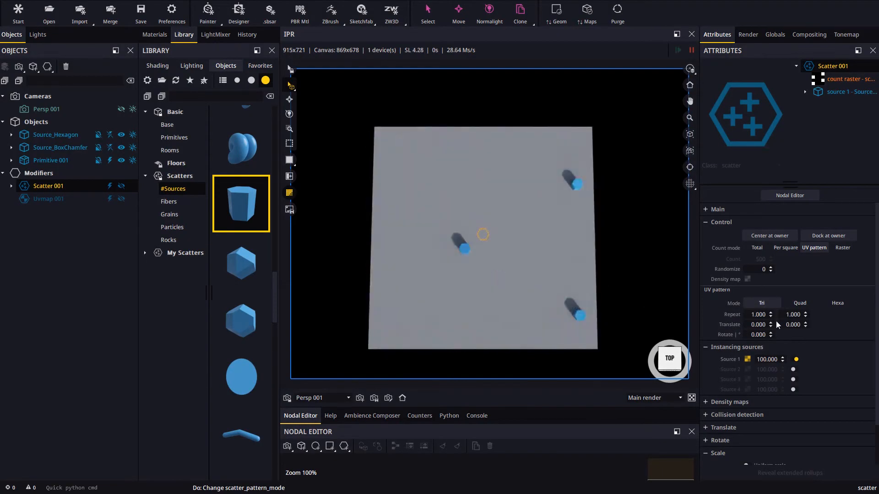
Step: Try a repeat of 8 in X and Y for the scatter's Tri pattern
type("8")
key("Return")
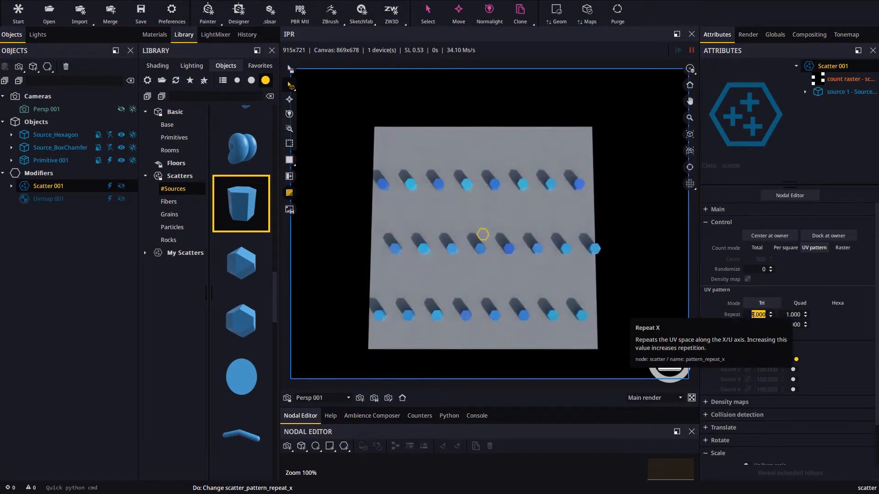
left_click(788, 315)
type("8")
key("Return")
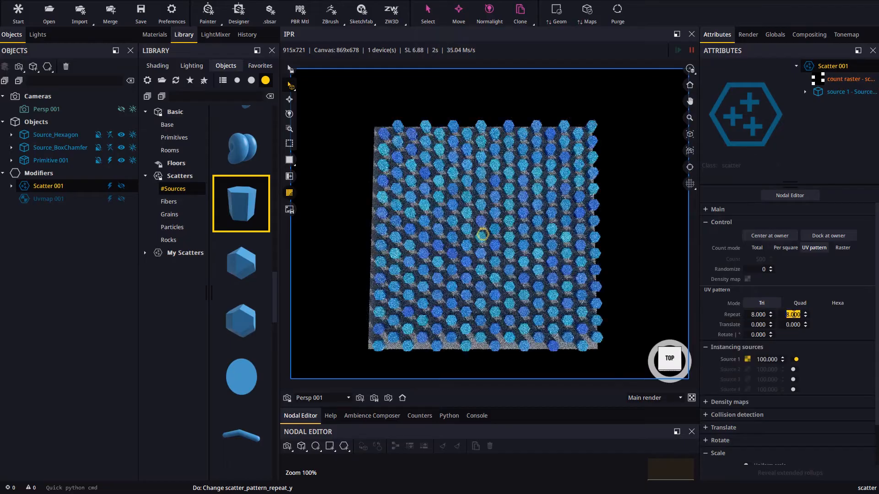
Step: Try a repeat of 10 in X and Y to bring the scattered hexagons closer together
scroll(477, 300, "up", 3)
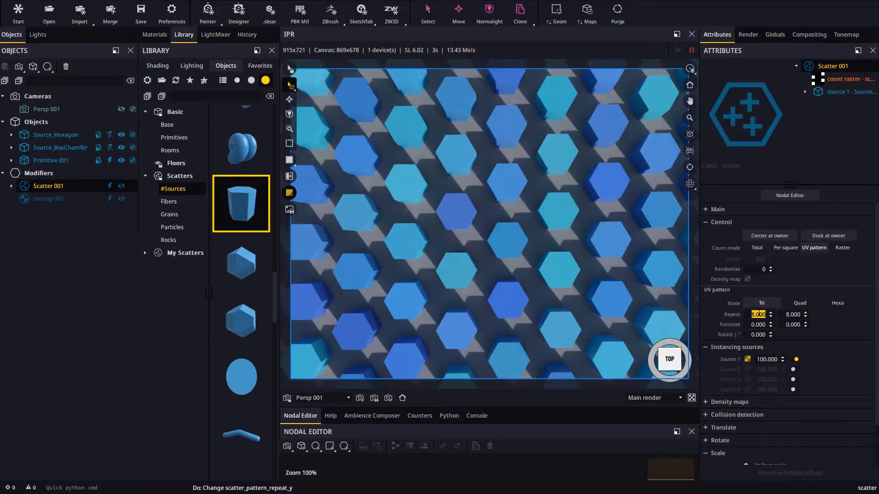
type("10")
key("Return")
key("Tab")
type("10")
key("Return")
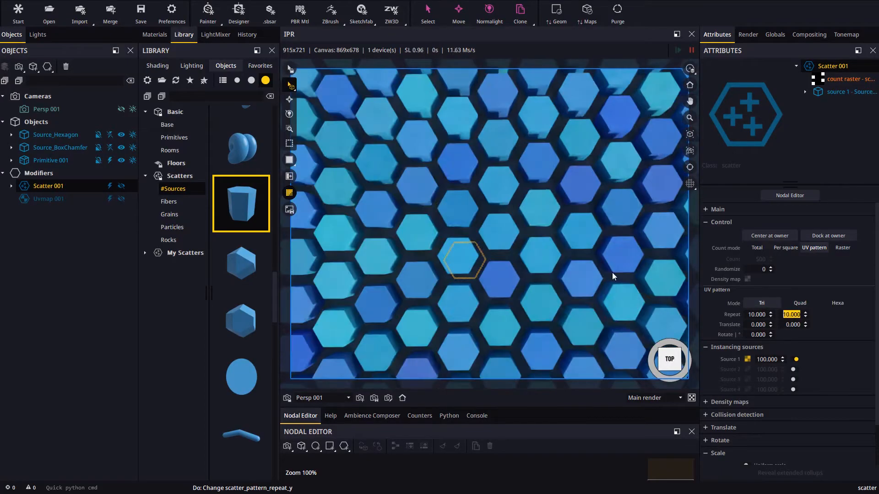
Step: Set the scatter's UV pattern repeat to 11 in X and Y
left_click(755, 315)
type("11")
key("Return")
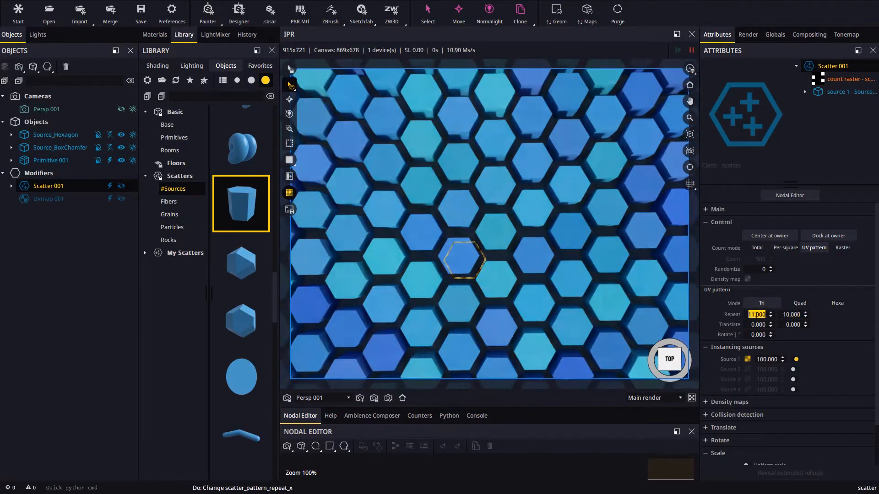
left_click(796, 315)
type("11")
key("Return")
scroll(458, 243, "down", 3)
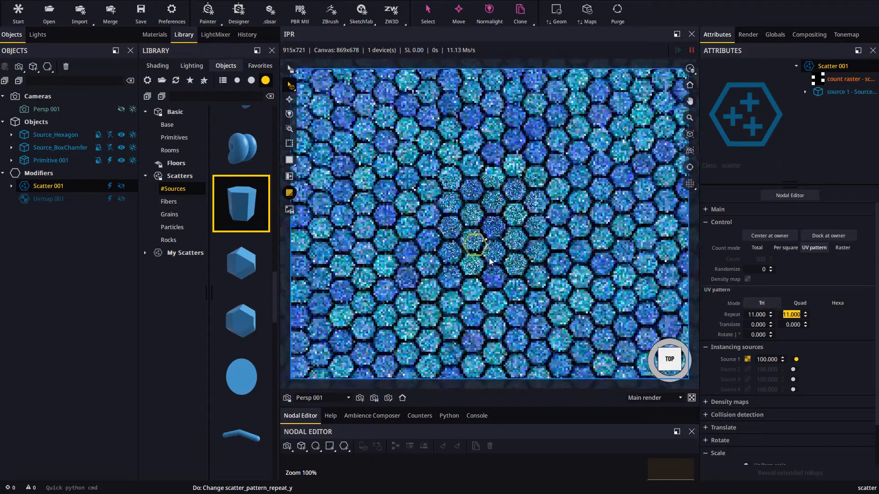
scroll(476, 266, "down", 5)
middle_click_drag(490, 296, 495, 268)
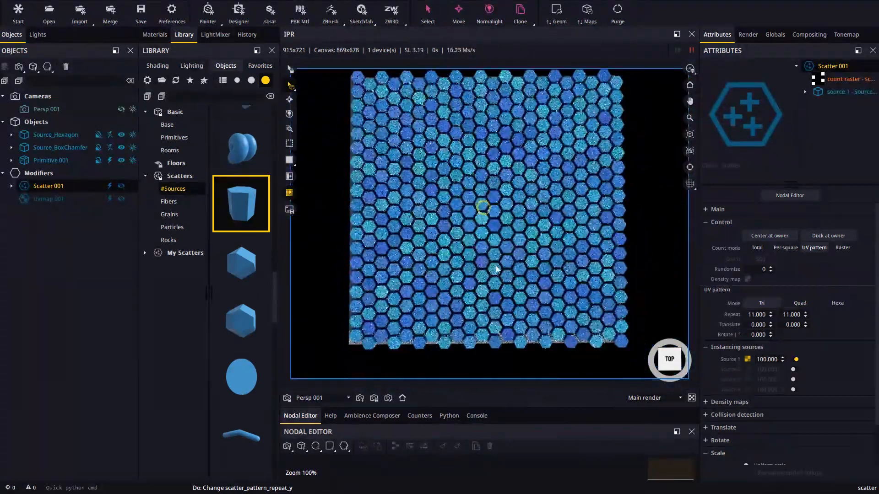
Step: Enlarge the nodal editor, load the Scatter 001 network into it, and expand the Source_Hexagon material node
left_click_drag(517, 407, 522, 300)
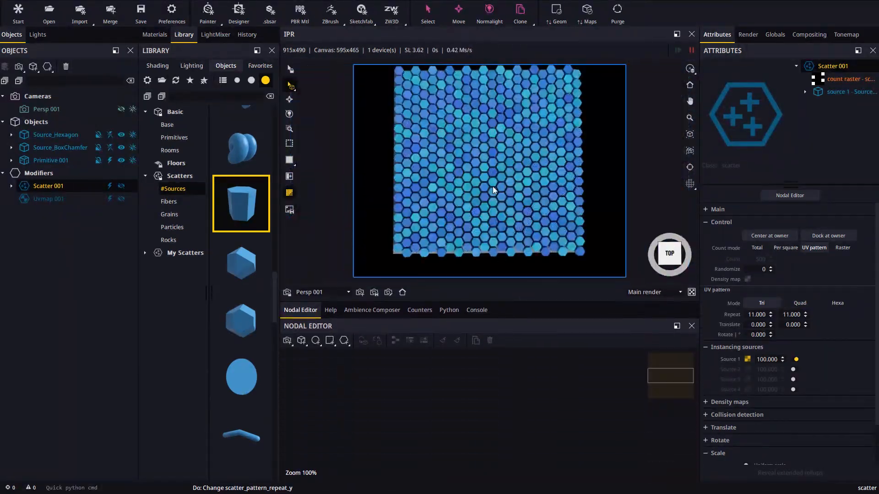
middle_click_drag(497, 174, 496, 185)
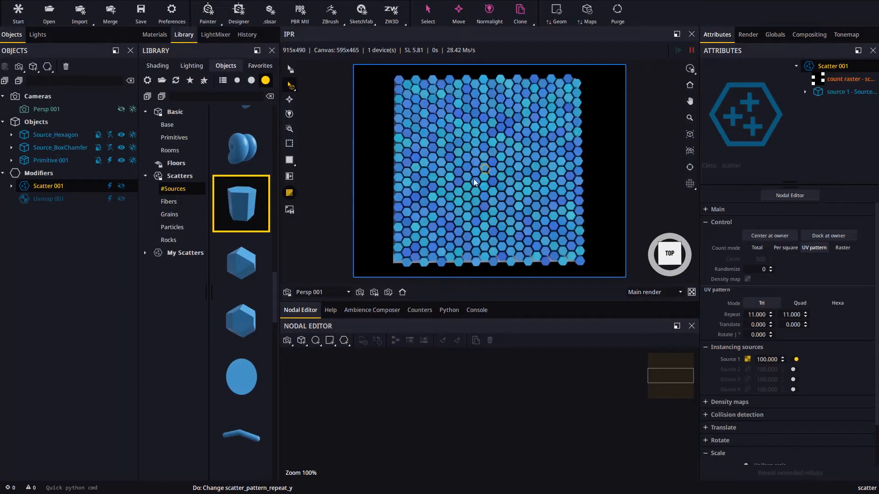
left_click_drag(53, 189, 546, 393)
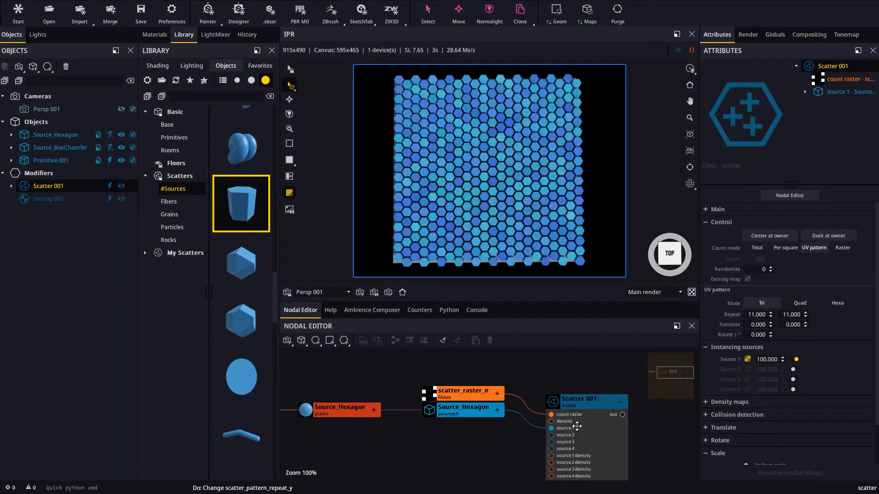
scroll(597, 417, "down", 5)
middle_click_drag(576, 426, 537, 404)
scroll(467, 412, "up", 5)
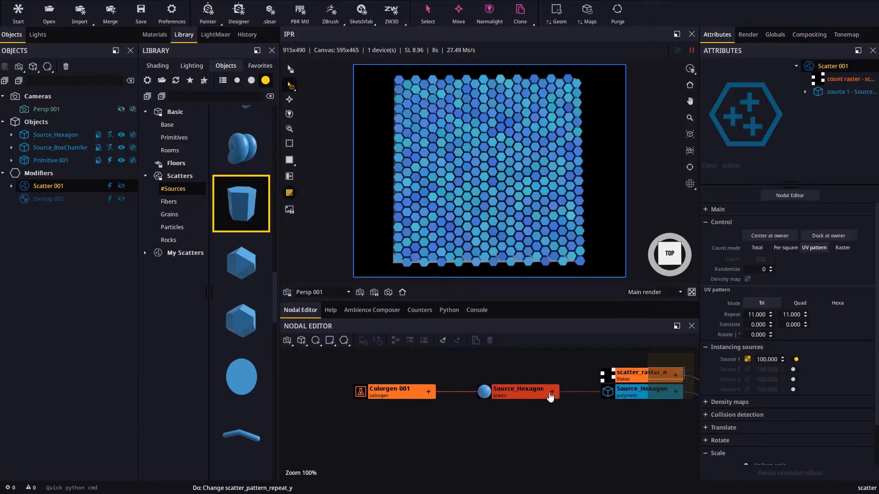
left_click(551, 392)
middle_click_drag(515, 434, 434, 418)
middle_click_drag(527, 418, 538, 404)
middle_click_drag(595, 438, 589, 396)
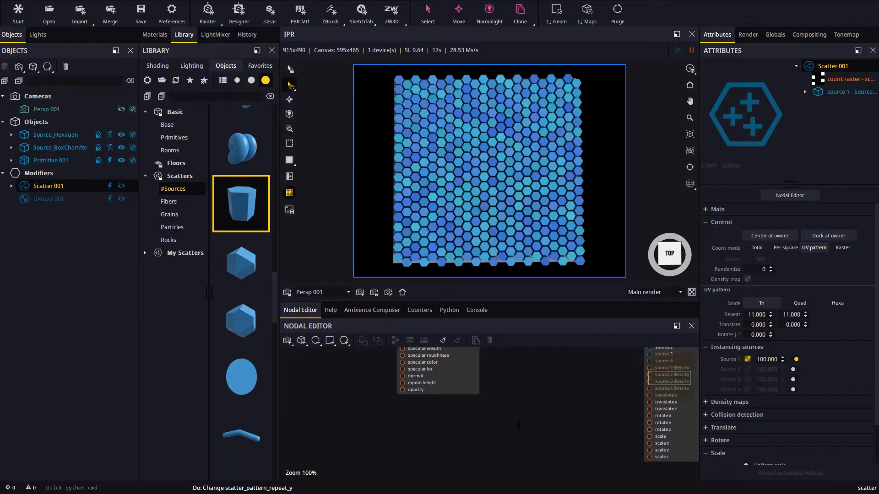
Step: Create a noise map node and connect its output to the scale z input of Scatter 001
right_click(505, 372)
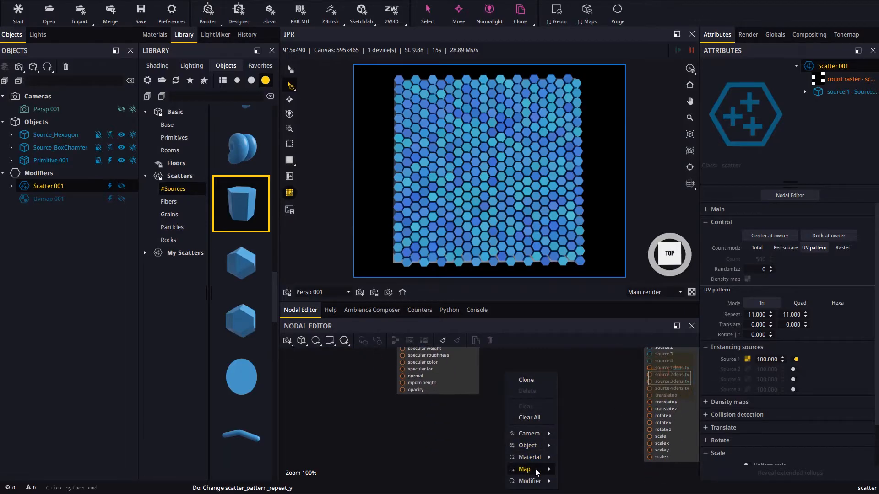
mouse_move(535, 468)
mouse_move(584, 454)
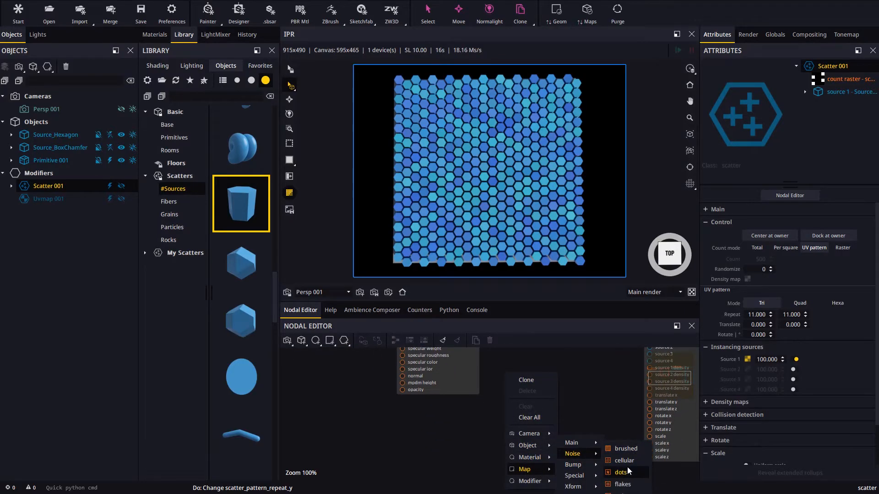
left_click(620, 492)
left_click_drag(553, 382, 649, 457)
Step: Set the noise map's octaves to 1 and its master repeat to 0.5
left_click(566, 384)
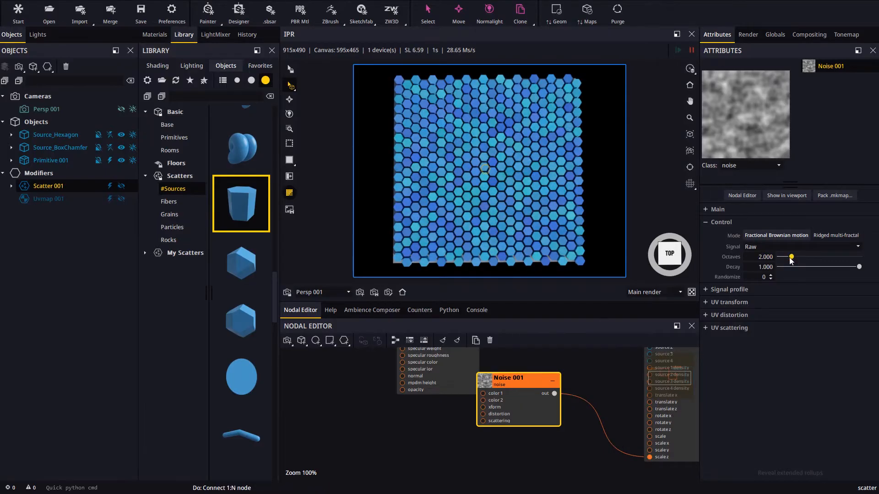
left_click_drag(791, 257, 734, 278)
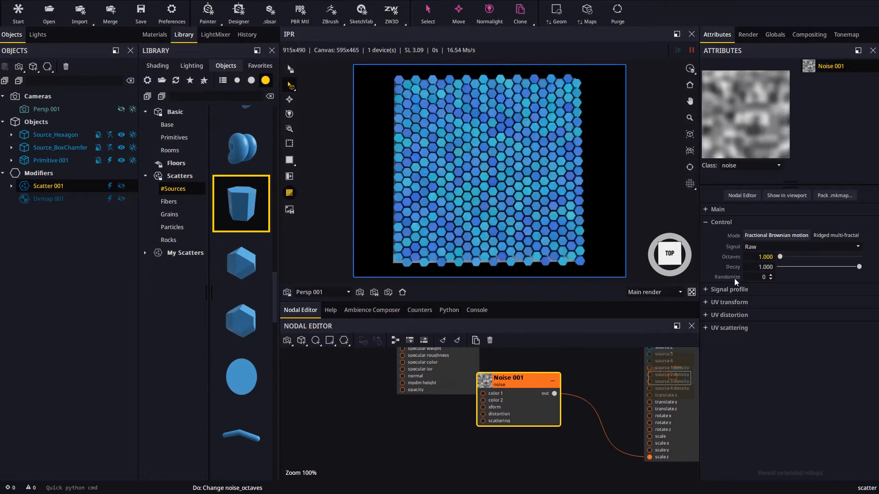
left_click(727, 302)
type("0.")
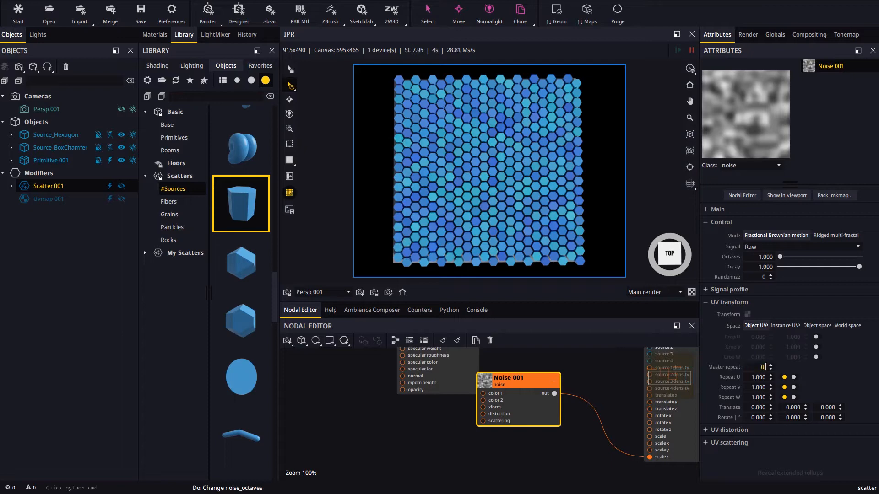
type("5")
key("Return")
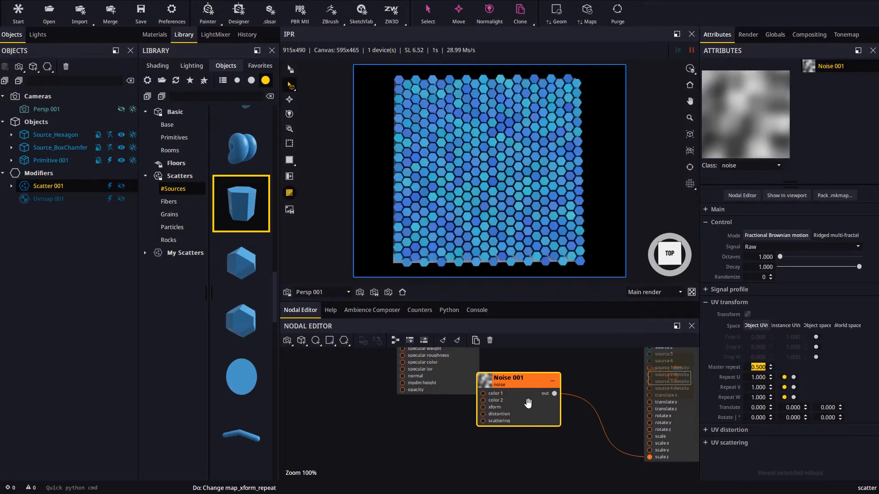
Step: Increase the noise contrast by setting its signal profile start to 0.222 and end to 0.766
left_click(728, 289)
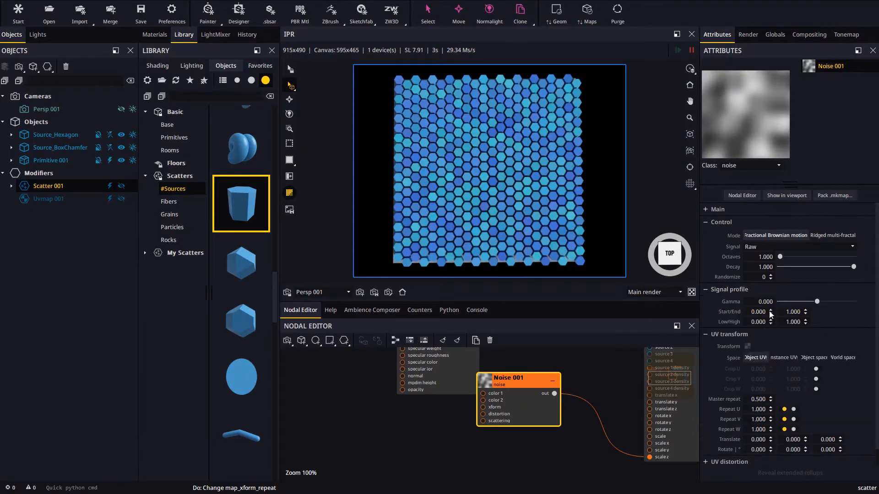
left_click_drag(769, 309, 769, 269)
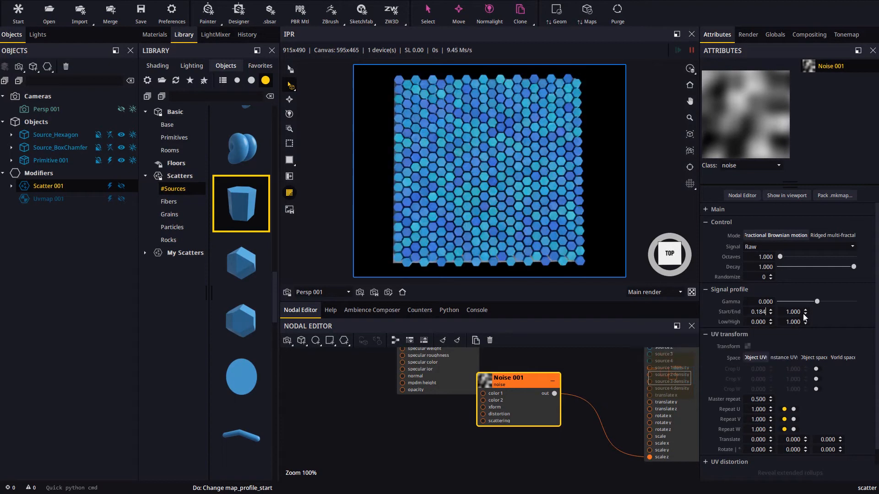
left_click_drag(806, 312, 807, 362)
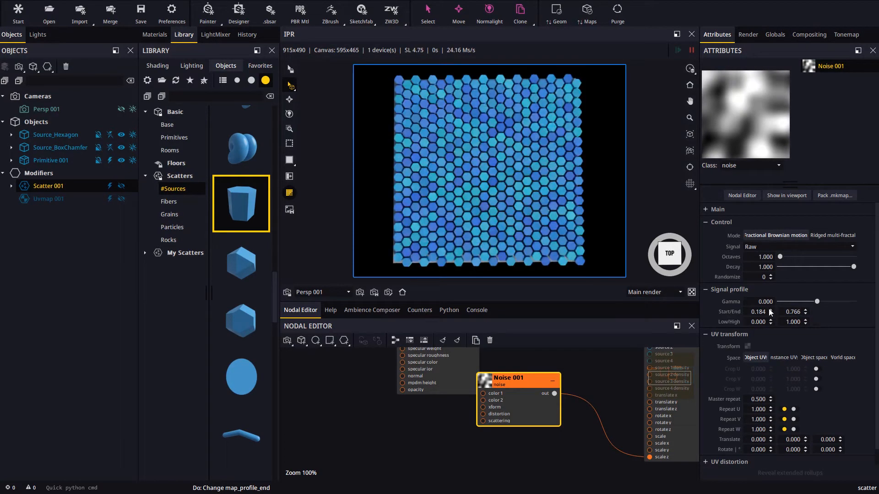
left_click_drag(770, 310, 771, 297)
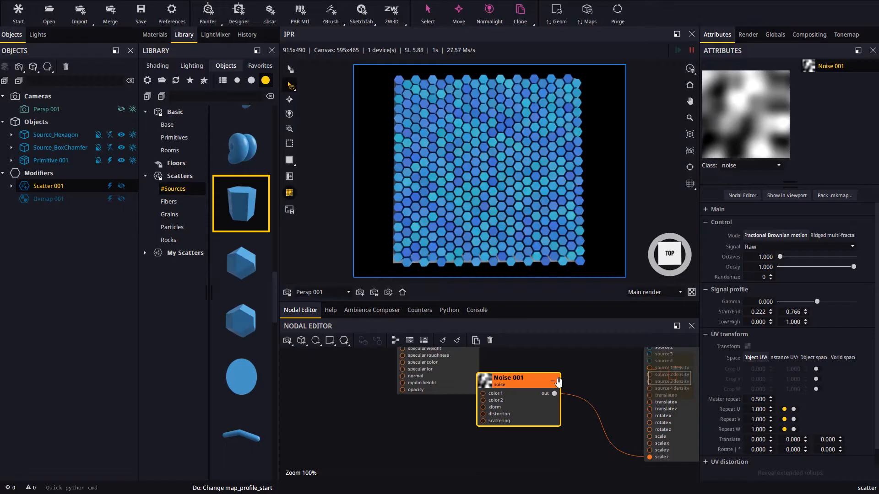
Step: Try 8 as the upper Z scale multiplier of Scatter 001, and reduce it to 6
middle_click_drag(559, 381, 498, 382)
left_click(621, 386)
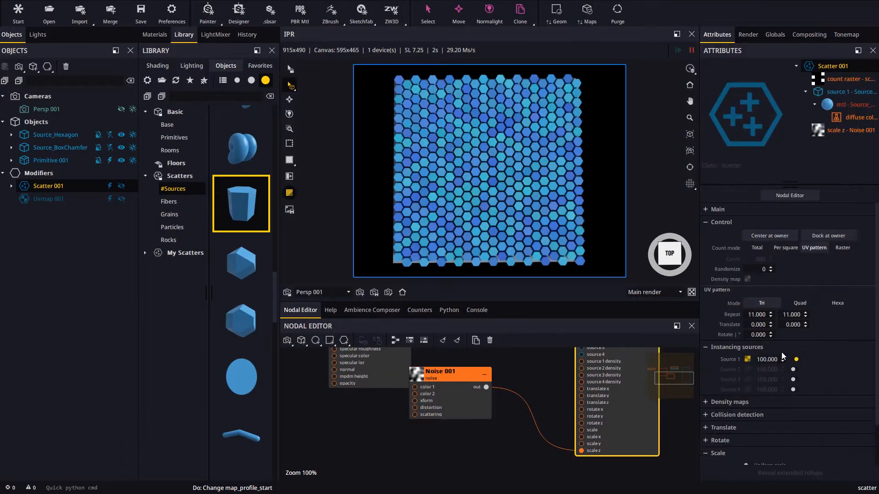
scroll(863, 363, "down", 2)
left_click(795, 459)
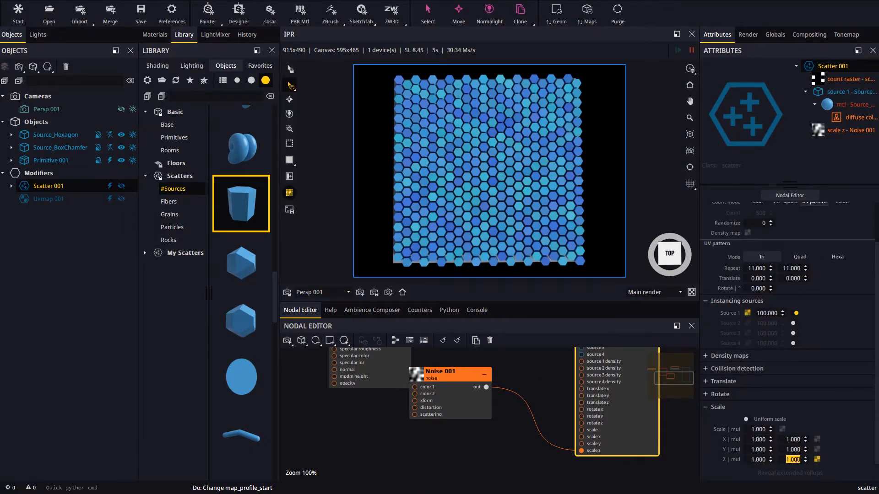
type("3")
key("Return")
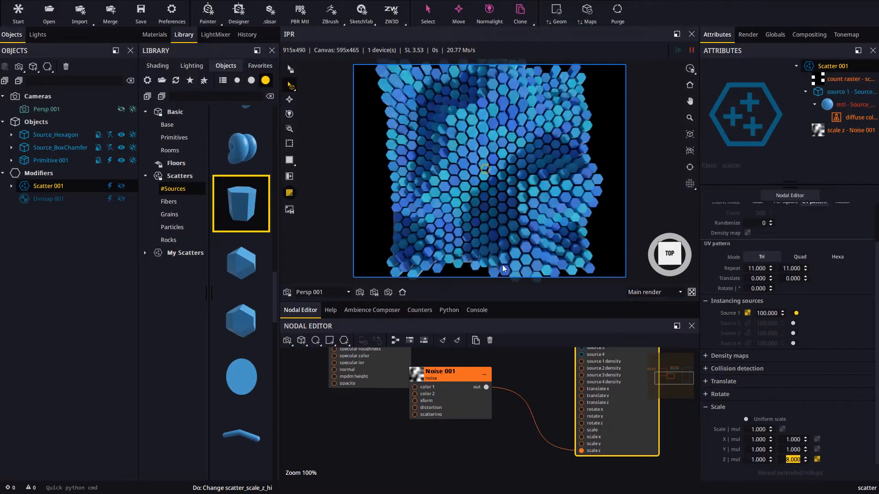
left_click_drag(492, 207, 466, 236)
scroll(496, 378, "down", 3)
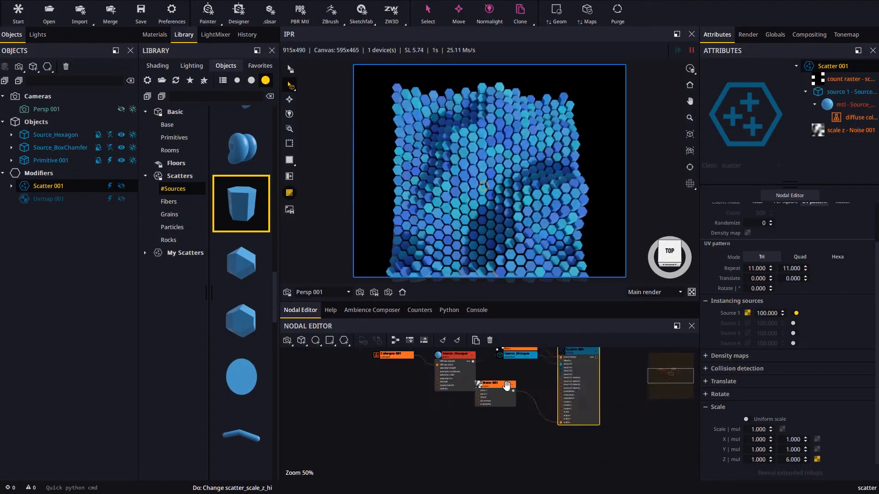
Step: Examine the hexagon column relief from an oblique angle and the node network back to Colorgen 001
left_click_drag(494, 249, 494, 155)
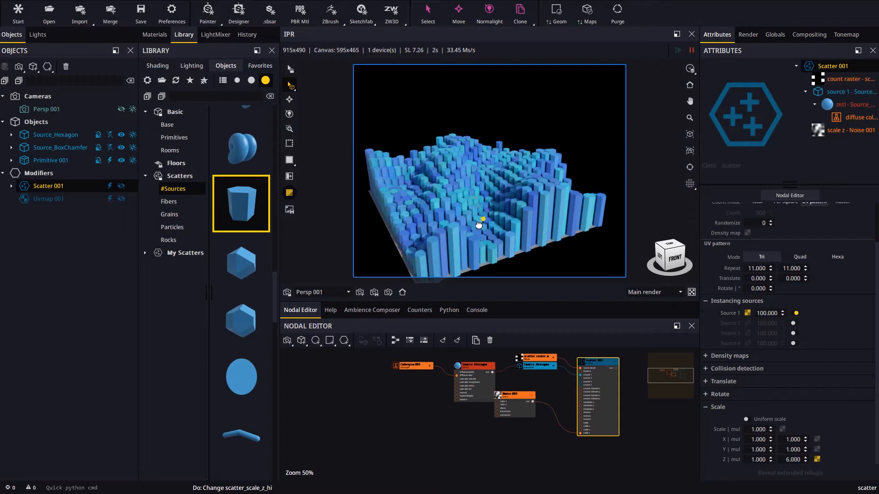
left_click_drag(479, 225, 460, 243)
scroll(519, 408, "up", 3)
middle_click_drag(519, 408, 555, 401)
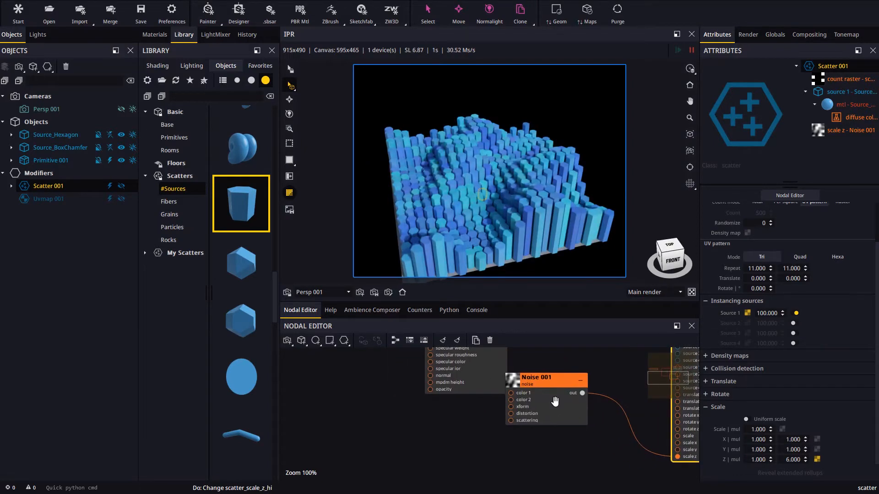
scroll(554, 402, "down", 3)
middle_click_drag(495, 375, 524, 377)
scroll(524, 377, "up", 3)
left_click(391, 399)
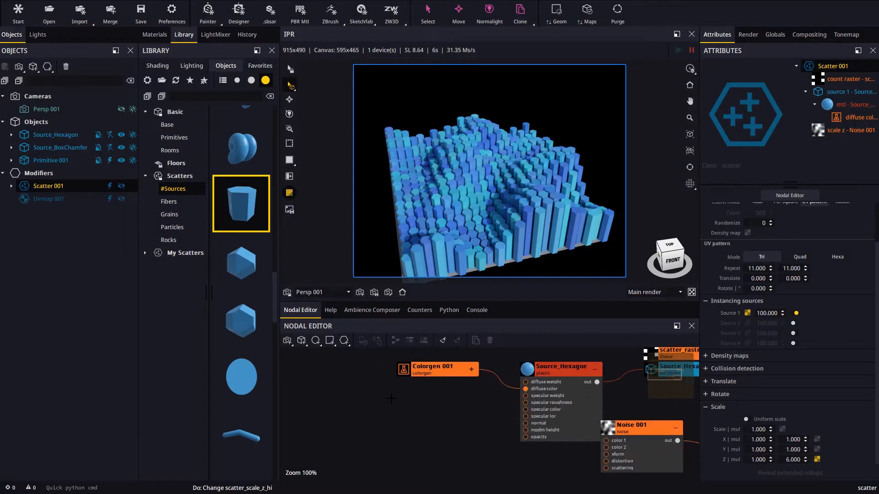
Step: Add a remap map node to the node network and place it below Colorgen 001
right_click(352, 380)
mouse_move(378, 478)
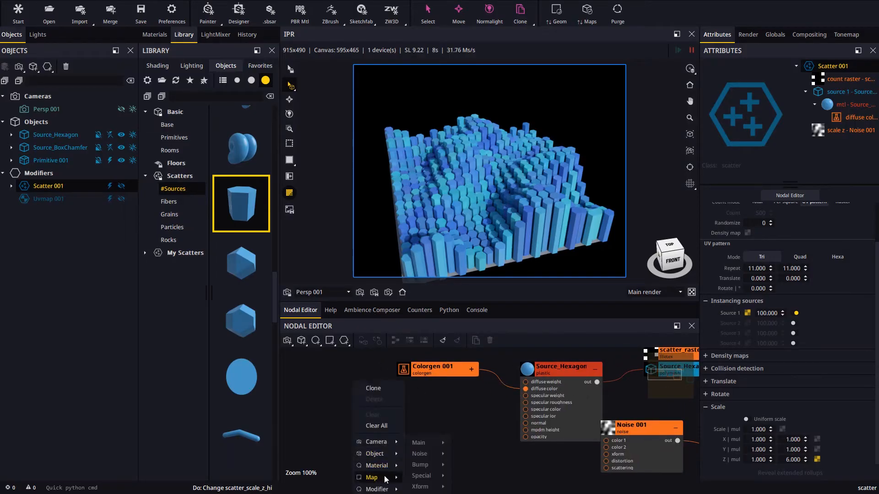
mouse_move(435, 477)
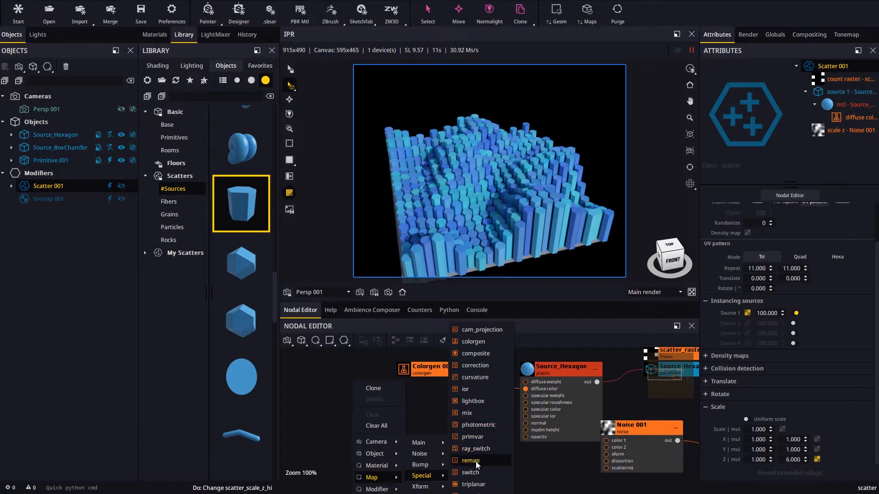
left_click(477, 425)
left_click(426, 389)
left_click_drag(386, 389, 449, 409)
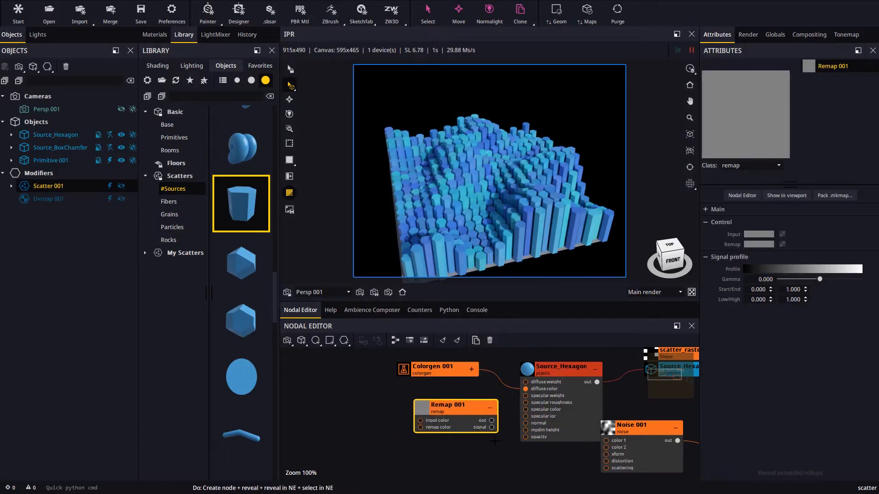
Step: Rearrange the Noise 001 and Remap 001 nodes, and connect the noise output to the remap's input color
middle_click_drag(622, 452, 640, 446)
left_click_drag(642, 453, 576, 452)
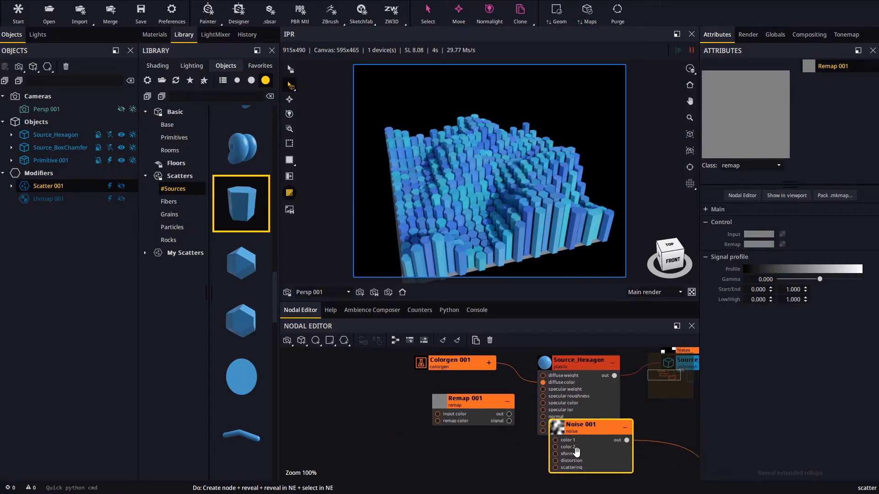
left_click_drag(459, 405, 438, 415)
middle_click_drag(472, 416, 547, 419)
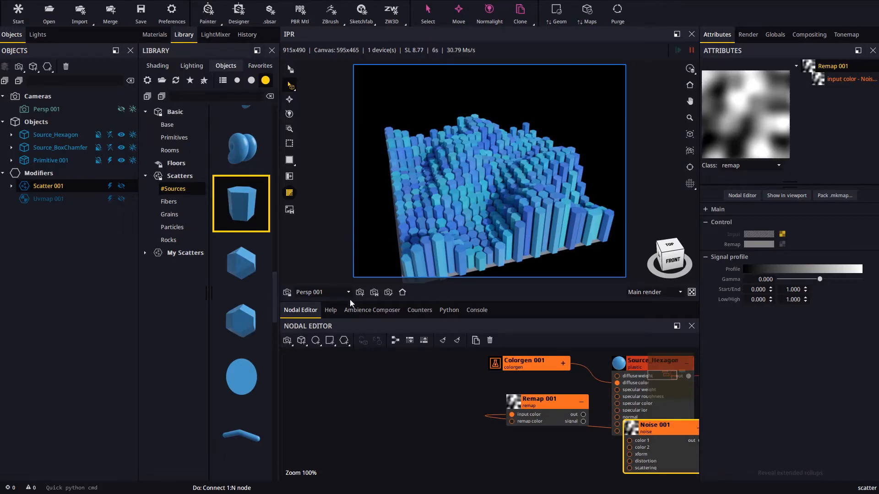
Step: Add a gradient_color map node beside Remap 001 and expand it to show its connectors
right_click(386, 371)
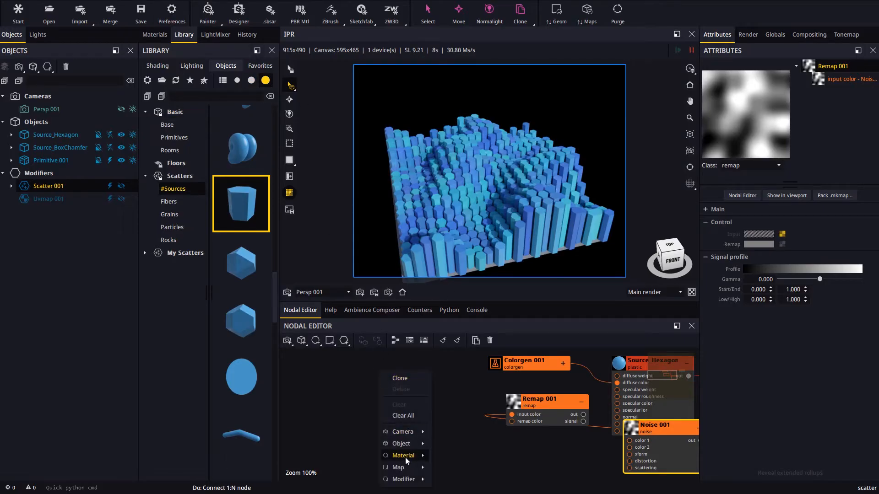
mouse_move(403, 464)
mouse_move(451, 443)
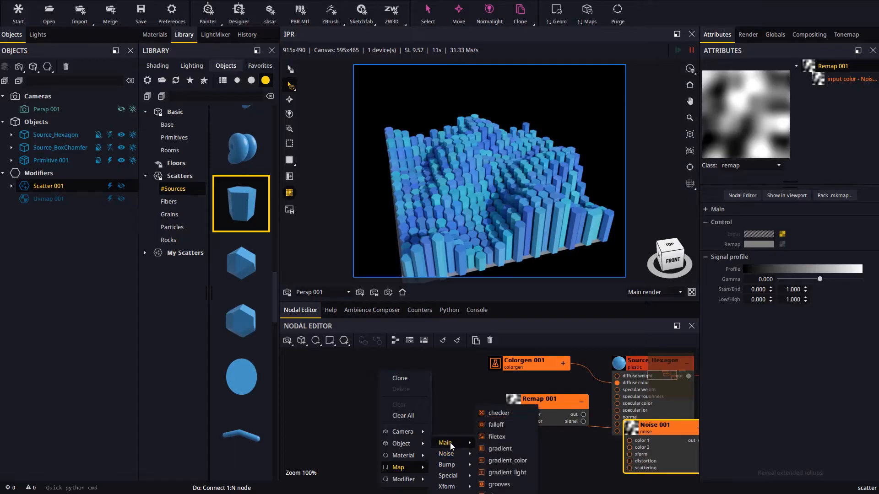
left_click(512, 461)
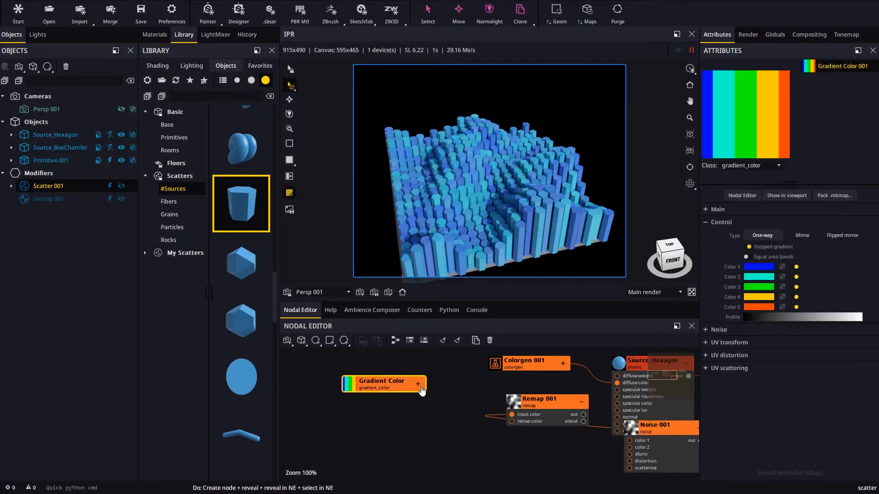
left_click(419, 384)
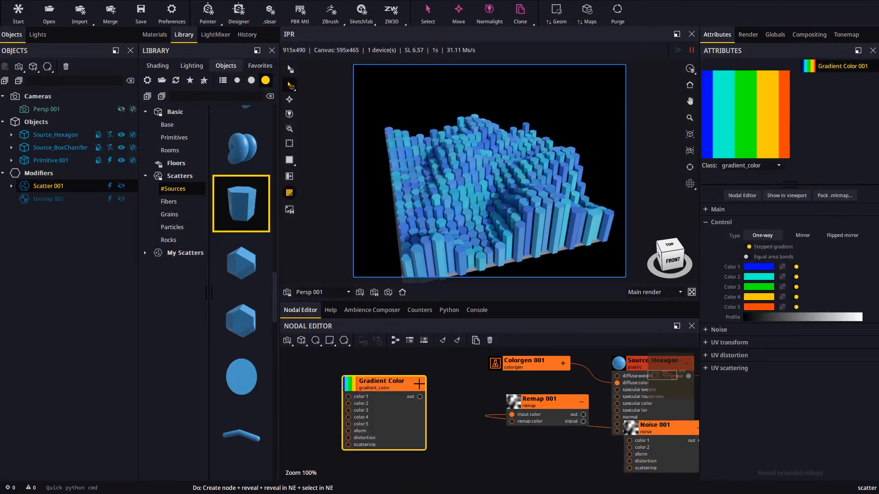
Step: Try the Mirror and Flipped mirror types on the color gradient, and return it to One-way
left_click(748, 247)
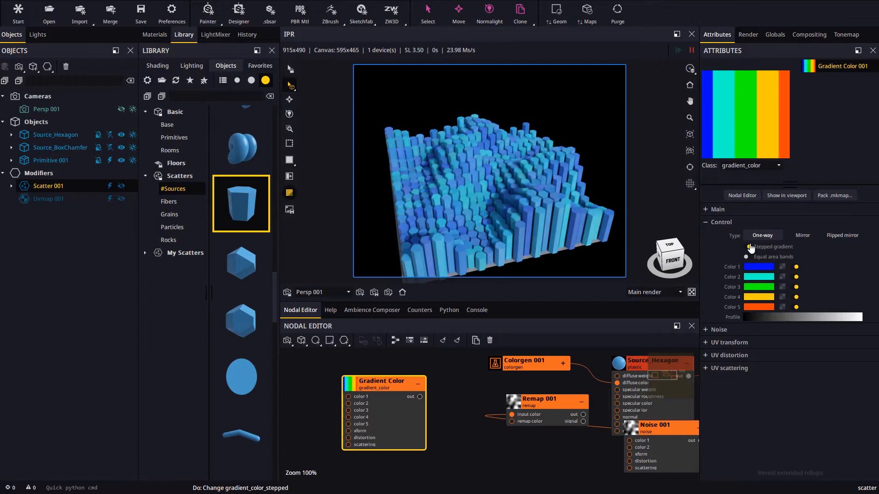
left_click(803, 234)
left_click(844, 234)
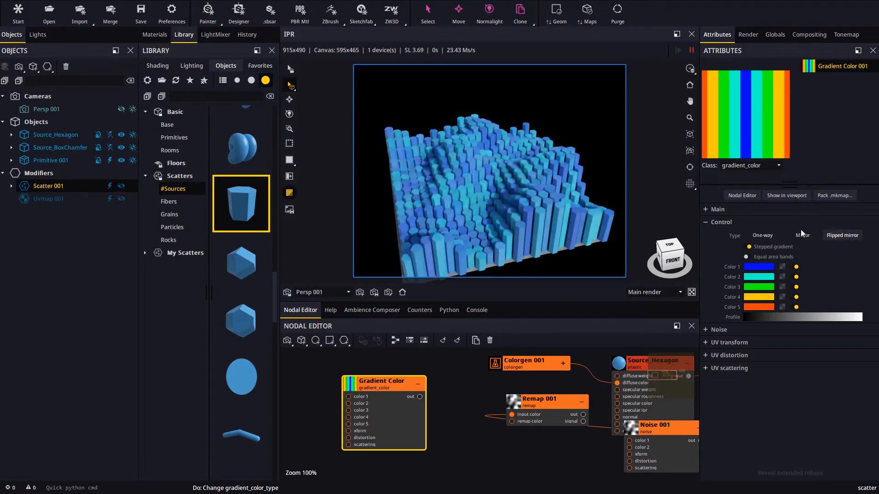
left_click(801, 234)
left_click(762, 236)
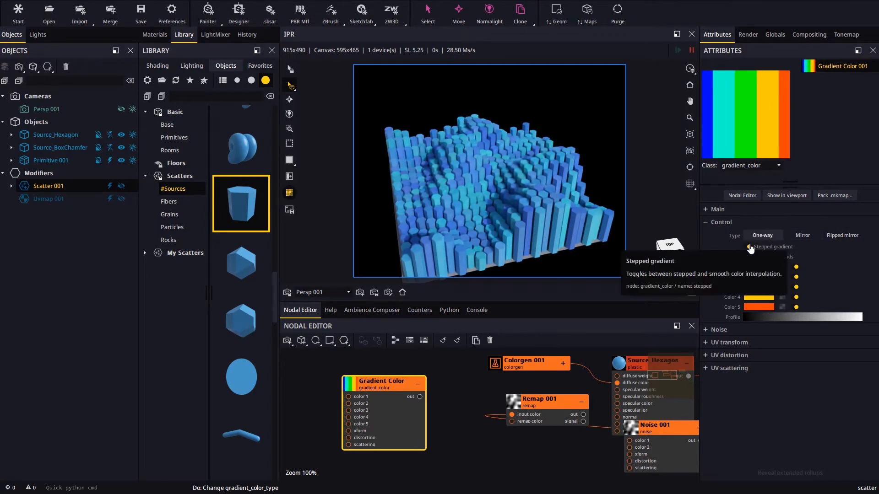
Step: Turn off the gradient's stepped interpolation and connect its output to Remap 001's remap color
left_click(748, 248)
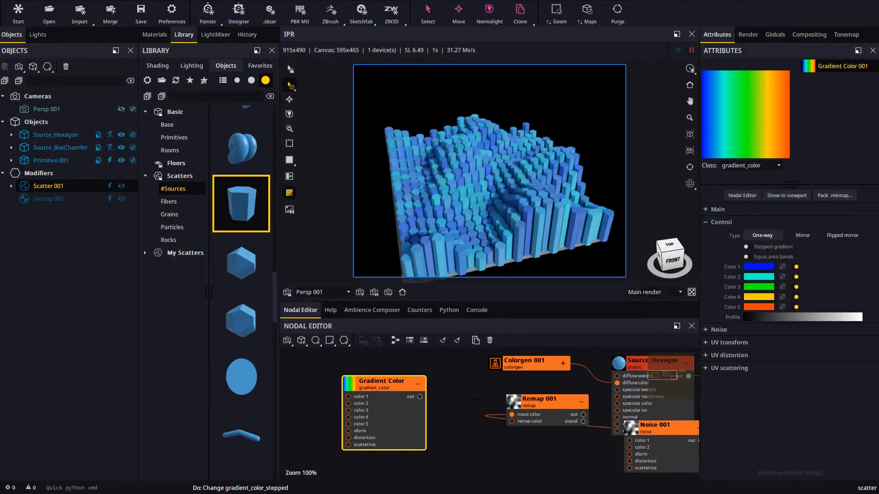
left_click_drag(466, 410, 512, 421)
middle_click_drag(530, 415, 492, 416)
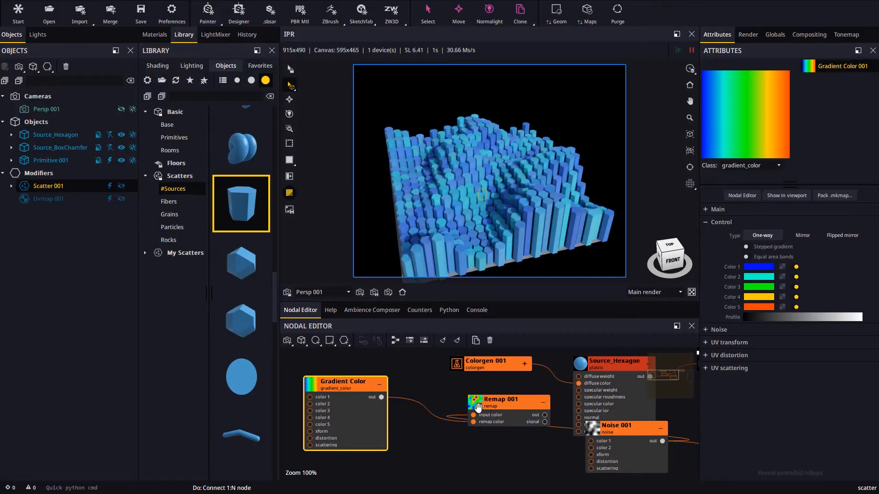
Step: Examine the remapped noise colors in an enlarged preview on the Remap 001 node
left_click(478, 407)
left_click_drag(509, 442, 507, 413)
middle_click_drag(437, 422, 456, 413)
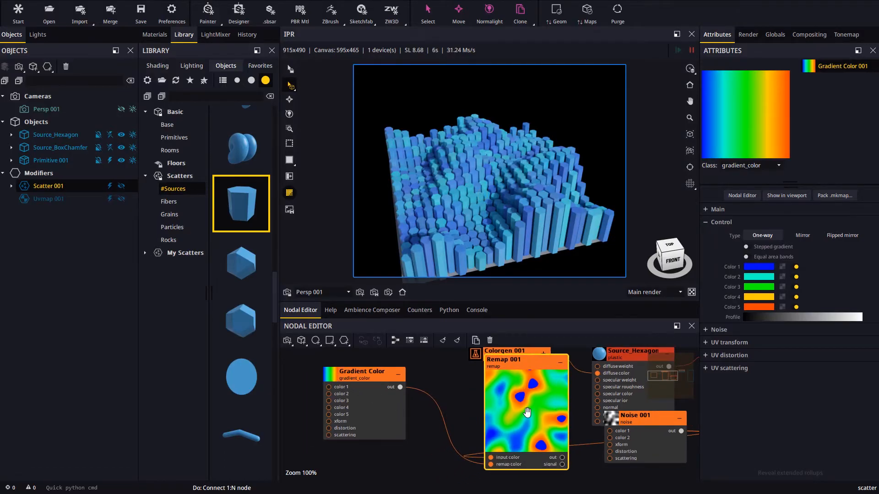
left_click_drag(526, 414, 517, 412)
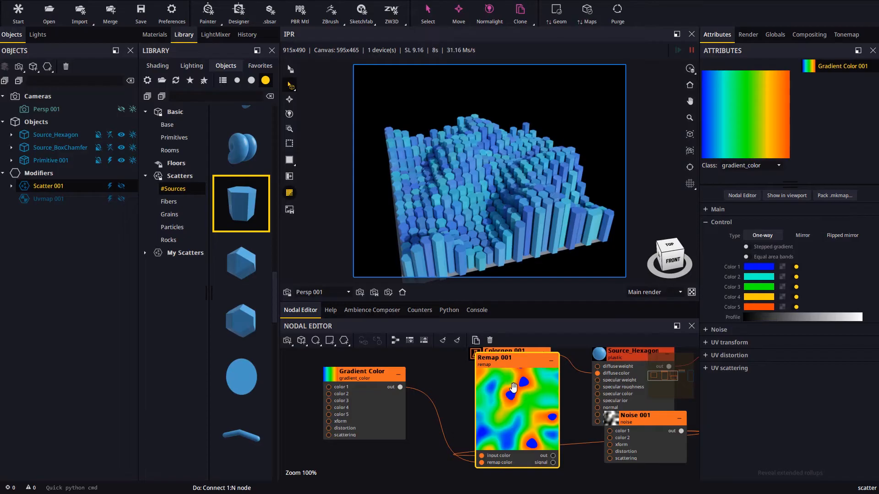
Step: Enable clamping for Repeat U in the color gradient's UV transform
left_click(378, 407)
left_click(728, 342)
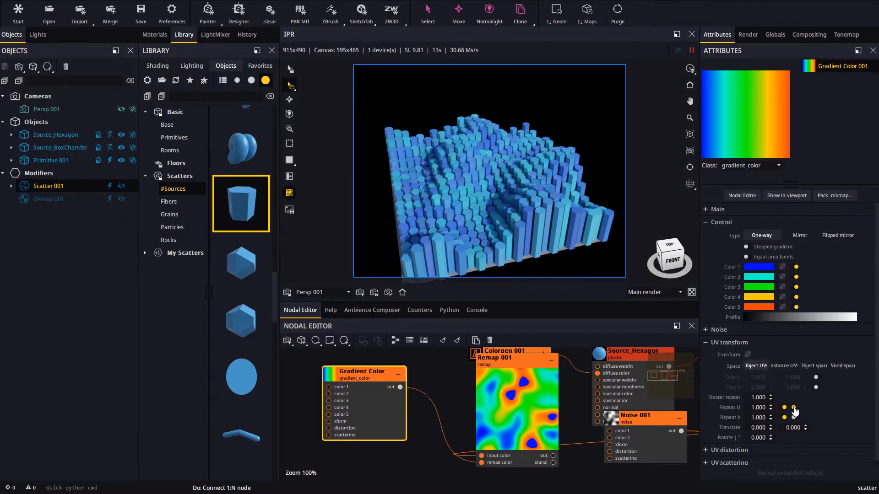
left_click(794, 408)
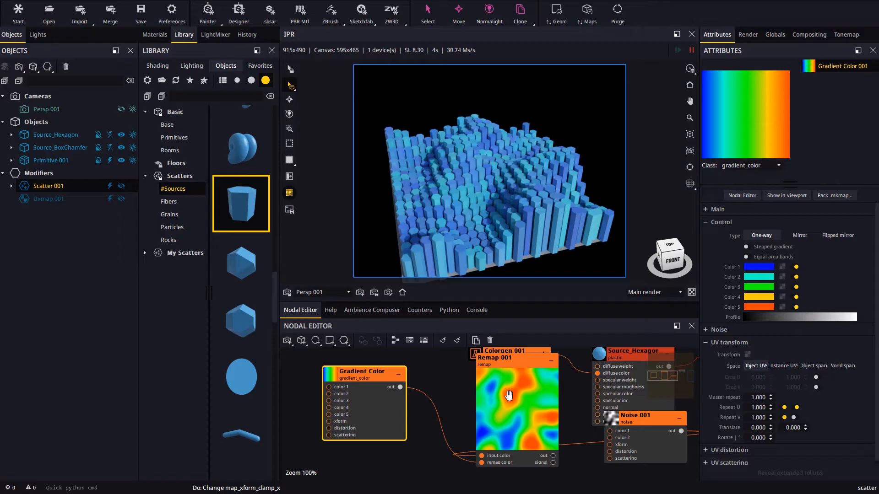
Step: Collapse the Remap 001 preview and connect the remap output to Source_Hexagon's diffuse color, replacing Colorgen 001
middle_click_drag(526, 406, 504, 410)
left_click_drag(503, 409, 461, 406)
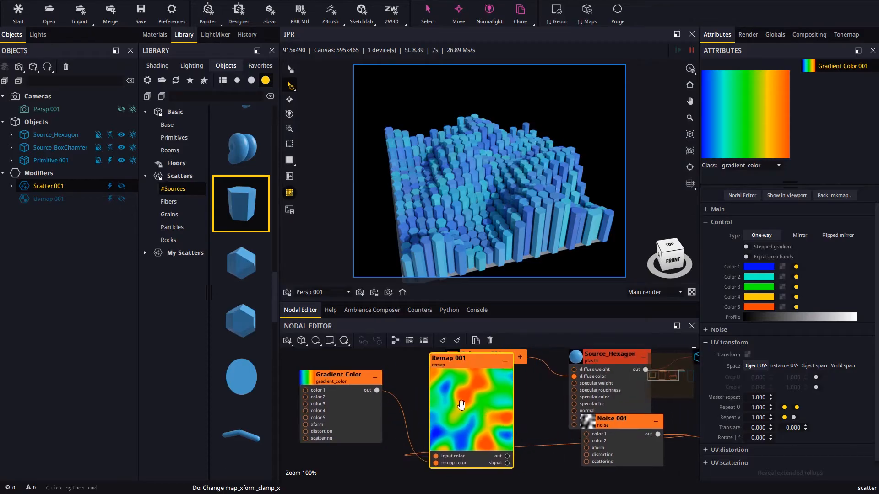
left_click(461, 405)
left_click_drag(471, 376, 574, 377)
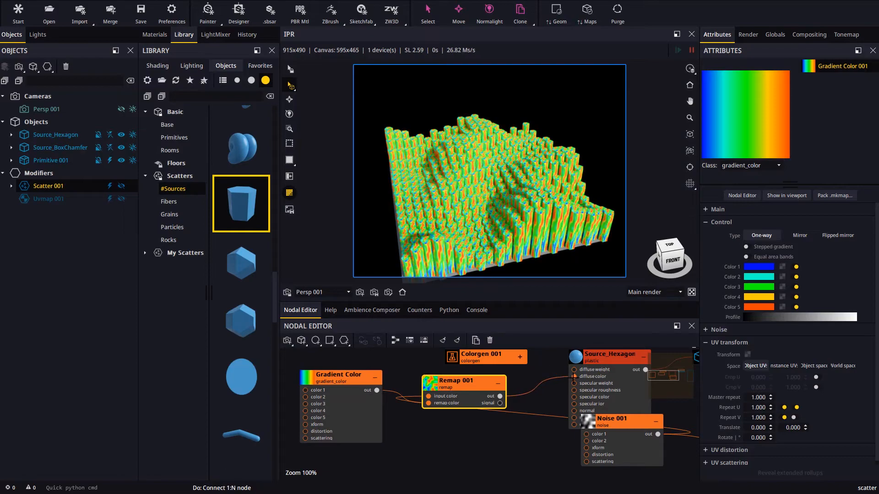
Step: Move Noise 001 below Remap 001 and set the noise's UV transform space to Instance UV
mouse_move(506, 196)
left_mouse_down()
mouse_move(491, 210)
mouse_move(502, 215)
mouse_move(492, 206)
left_mouse_up()
scroll(458, 209, "up", 4)
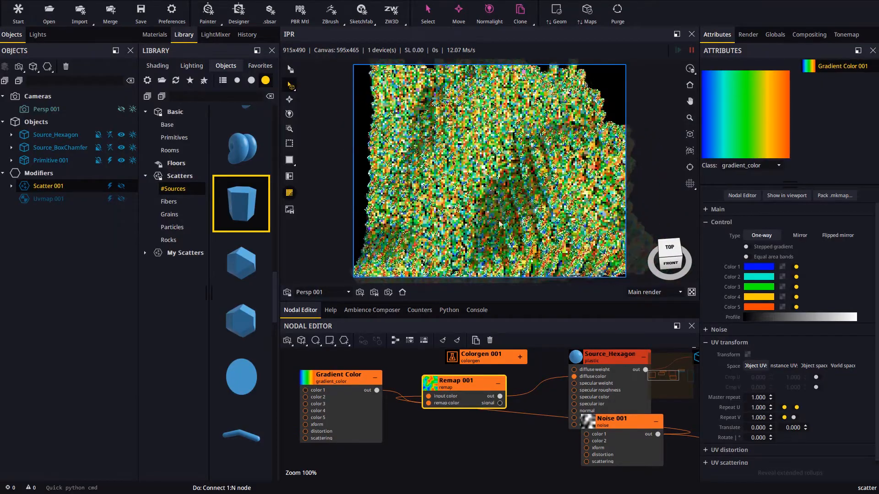
left_click_drag(610, 446, 557, 450)
left_click_drag(480, 447, 488, 447)
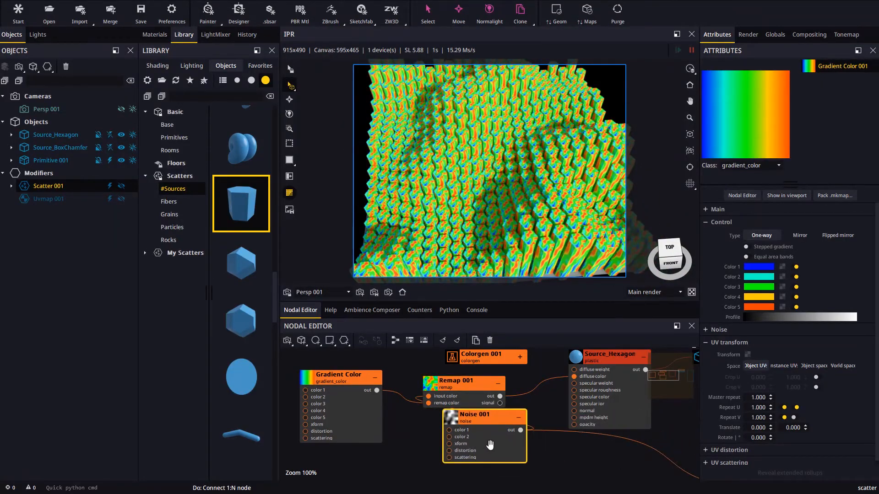
left_click(490, 445)
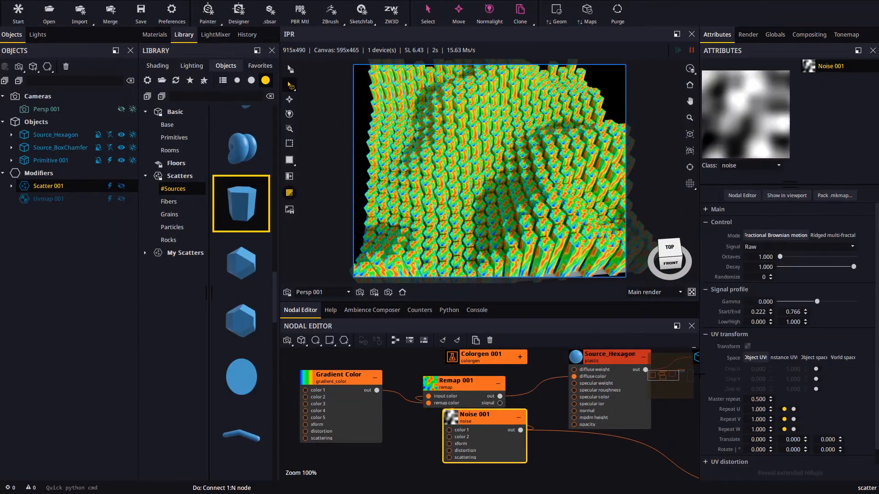
left_click(785, 357)
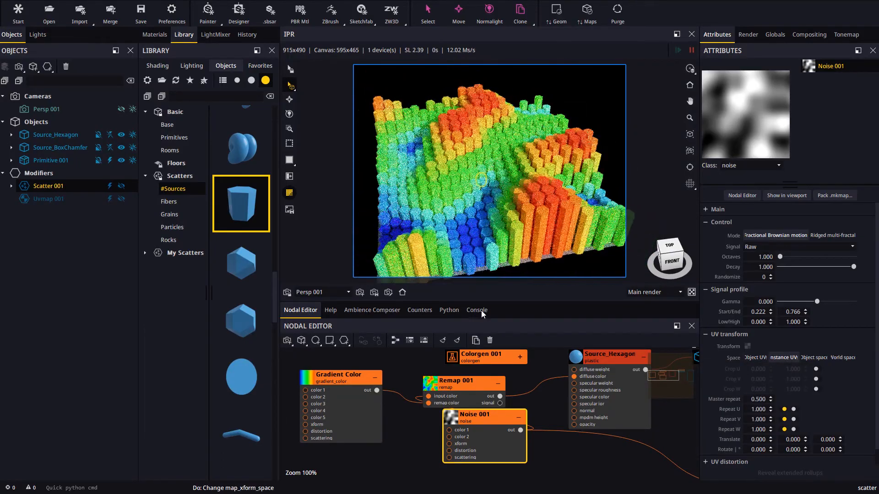
left_click_drag(503, 202, 505, 129, "alt")
left_click_drag(541, 203, 479, 199, "alt")
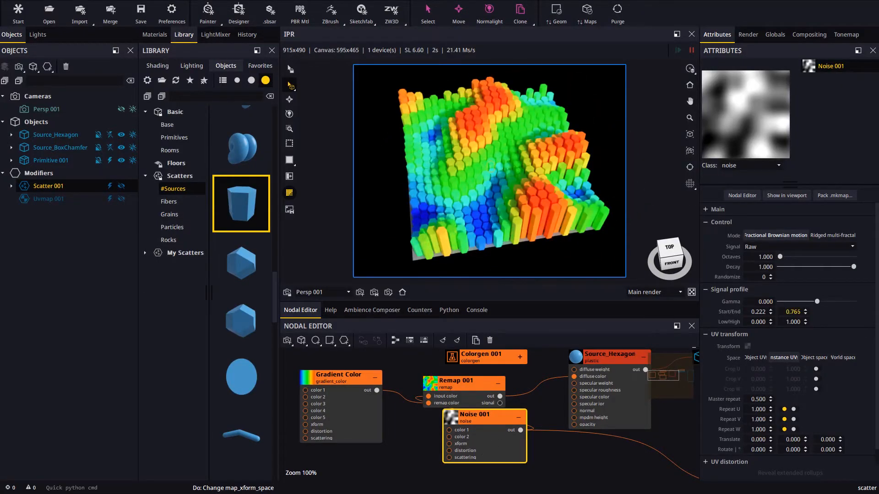
Step: Try 1 as the noise map's Randomize seed, and set it to 2, updating the scene geometry after each change
left_click(770, 276)
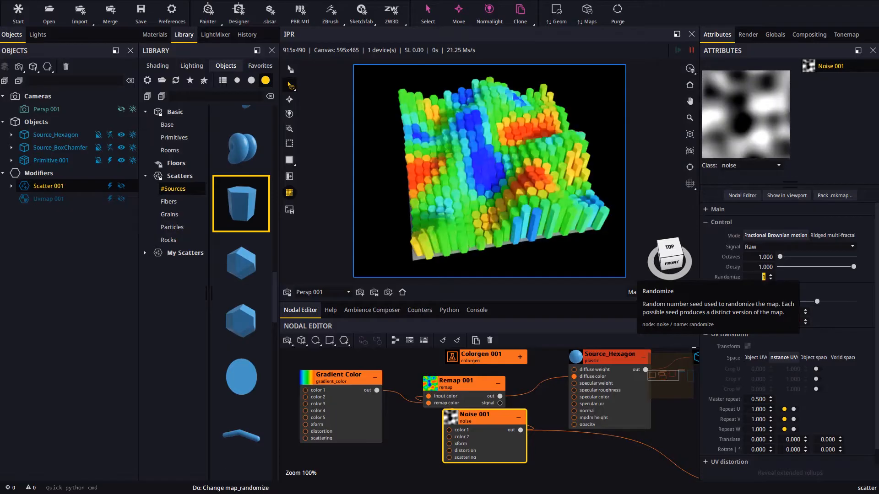
left_click(560, 20)
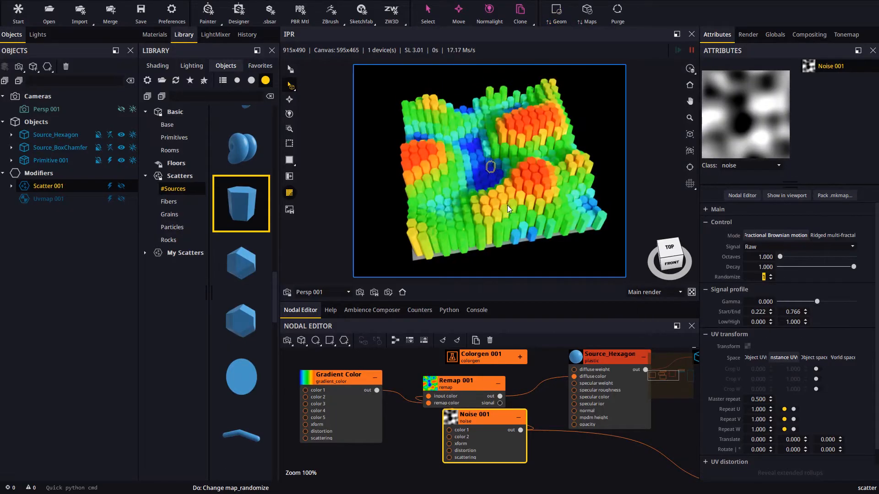
left_click_drag(490, 166, 498, 204)
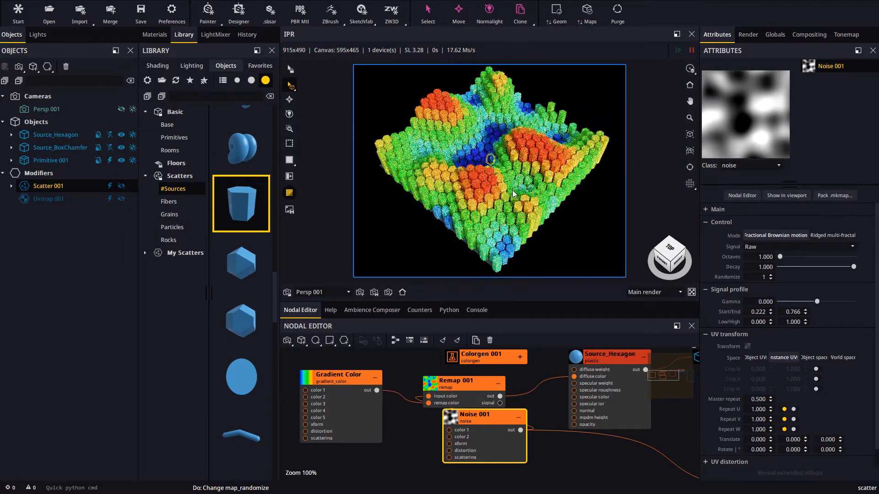
left_click(770, 275)
left_click(556, 29)
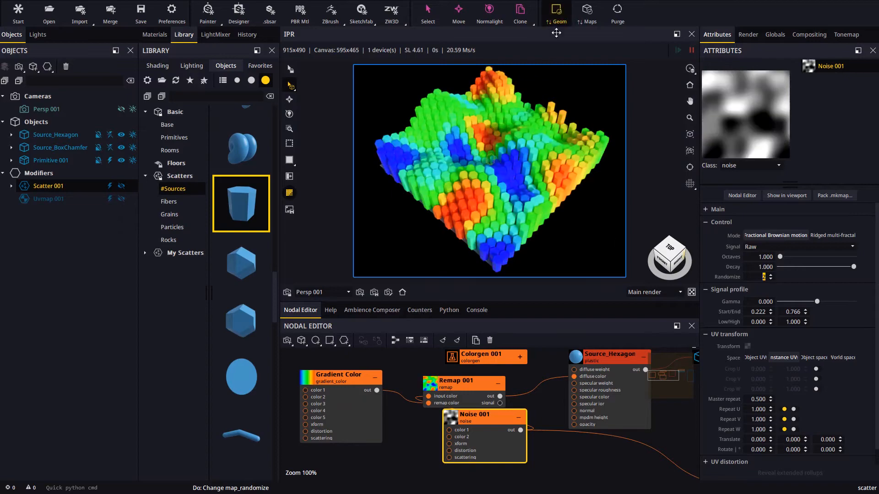
left_click_drag(476, 146, 440, 133)
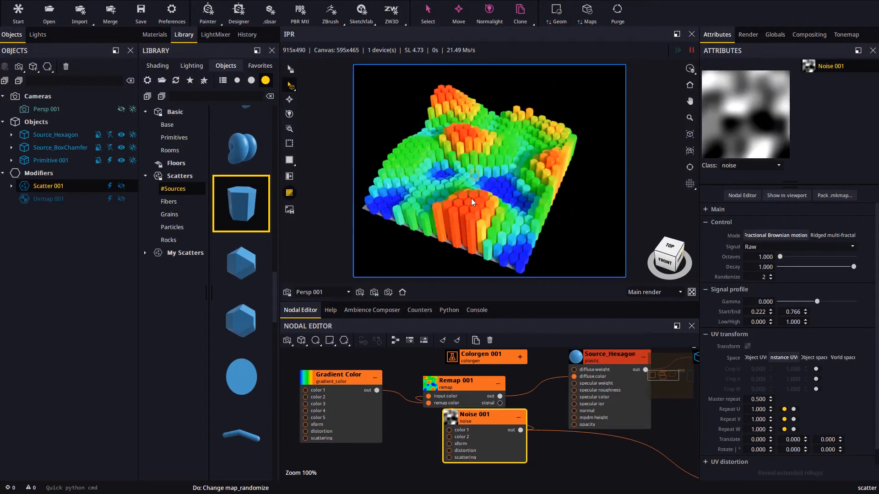
Step: Set the noise map's signal to Turbulence and update the scene geometry to rebuild the column heights
left_click(774, 279)
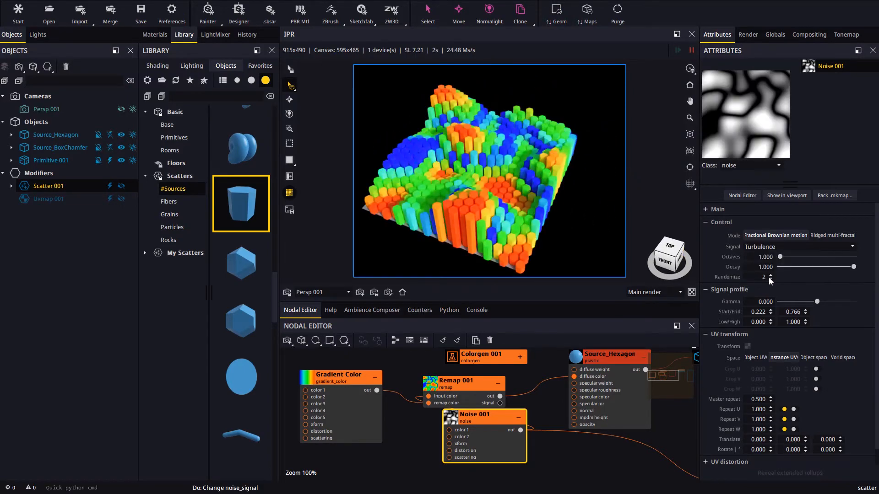
left_click_drag(491, 203, 513, 114)
left_click(556, 19)
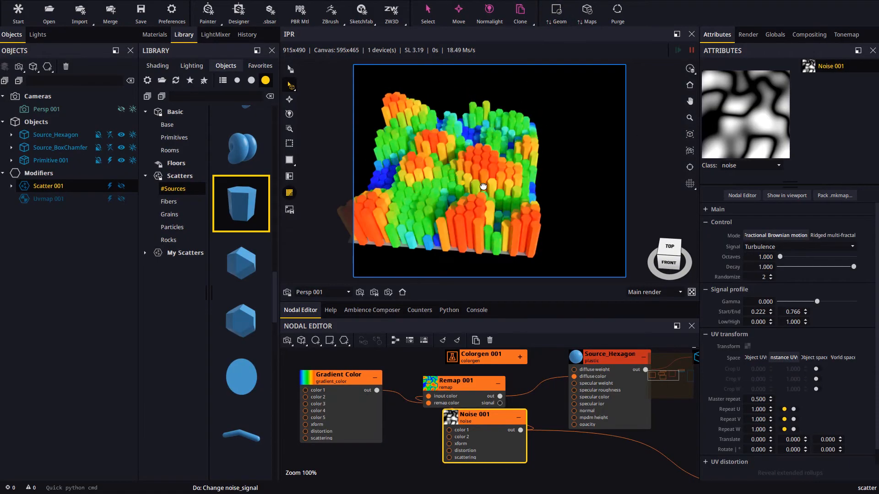
left_click_drag(483, 186, 470, 202)
middle_click_drag(470, 202, 513, 197)
left_click_drag(497, 165, 493, 204)
middle_click_drag(522, 183, 496, 195)
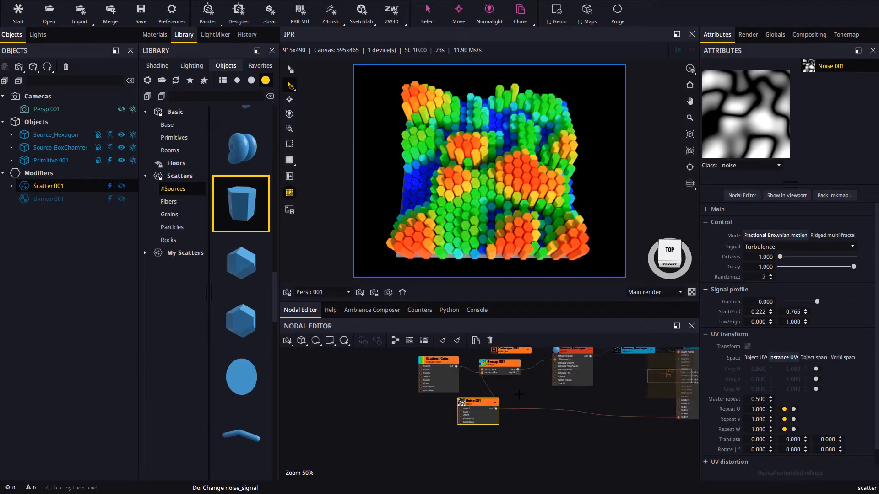
Step: Add a gradient map node beside Noise 001
scroll(519, 393, "up", 2)
right_click(519, 391)
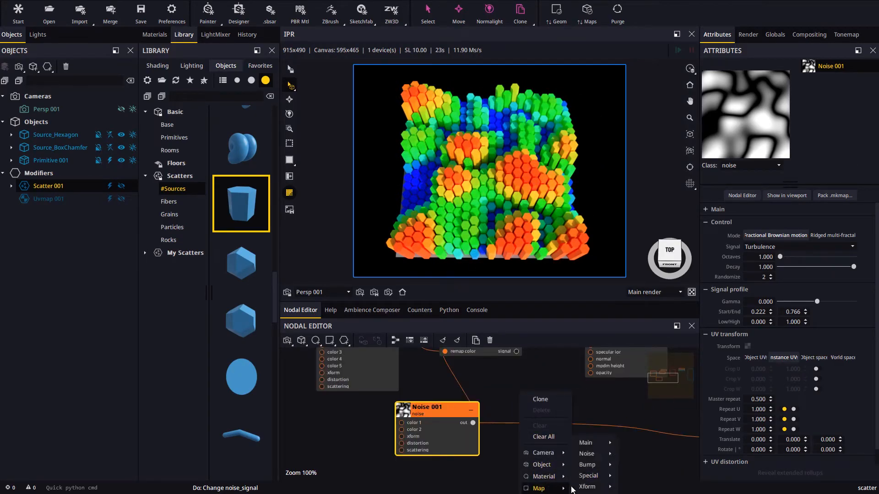
mouse_move(594, 442)
left_click(646, 449)
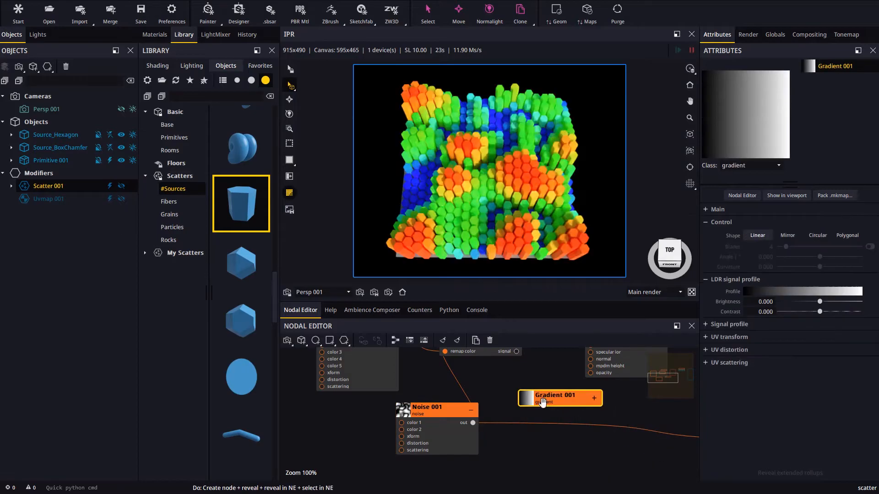
Step: Move Gradient 001 below Gradient Color, expand the node and connect its output to Remap 001's input color
left_click_drag(548, 403, 402, 406)
middle_click_drag(449, 400, 460, 432)
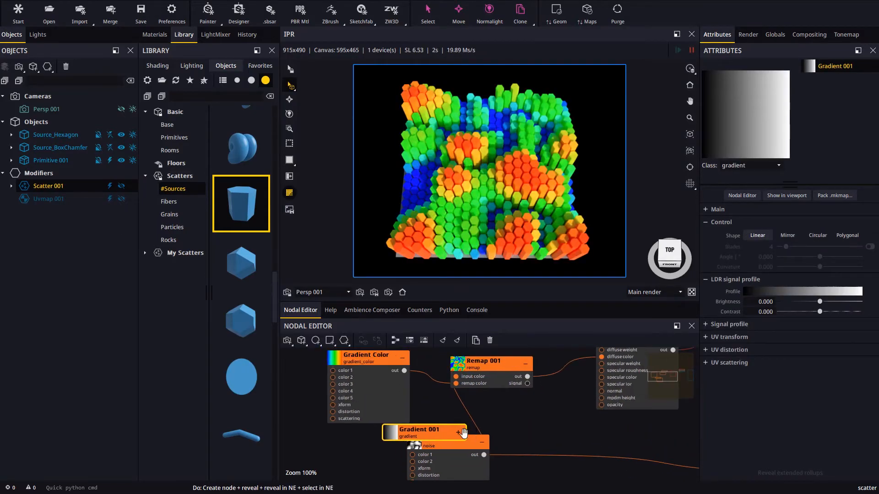
left_click(459, 432)
left_click_drag(443, 432, 405, 416)
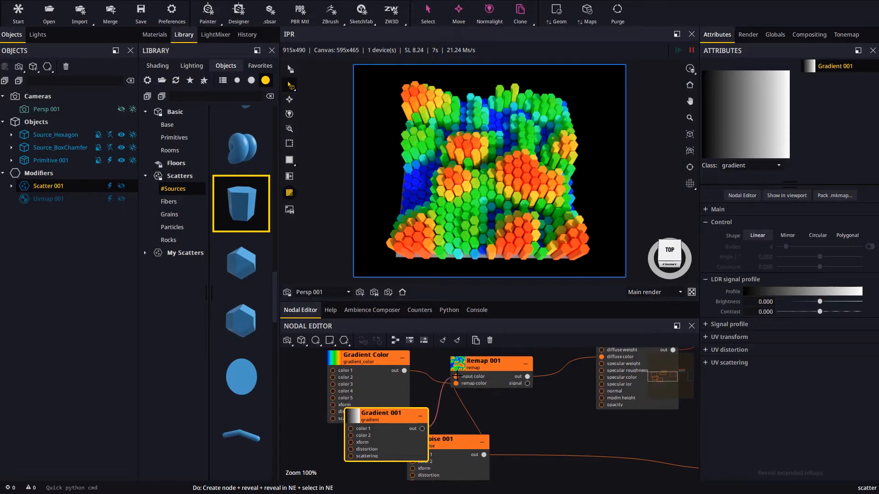
middle_click_drag(616, 473, 514, 419)
scroll(513, 419, "down", 3)
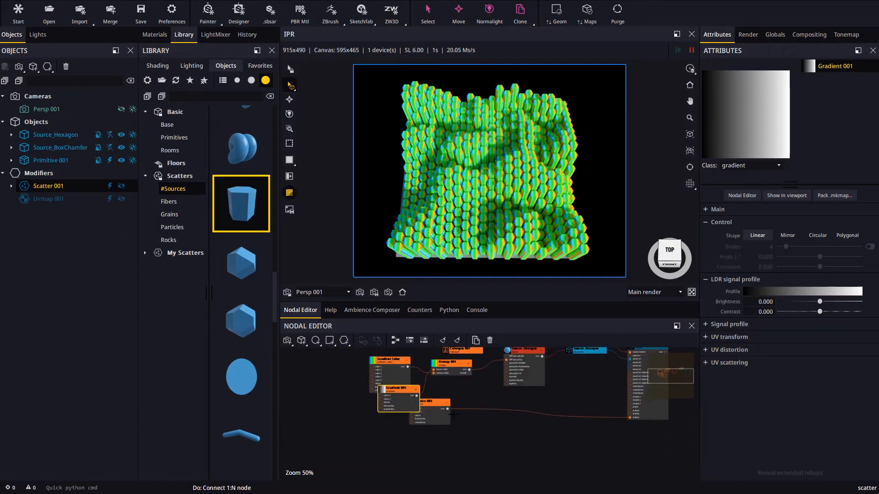
Step: Move Noise 001 clear of Gradient 001 and connect the gradient's output to Scatter 001's scale z in place of the noise
left_click_drag(435, 418, 458, 421)
scroll(483, 420, "up", 1)
scroll(456, 406, "down", 1)
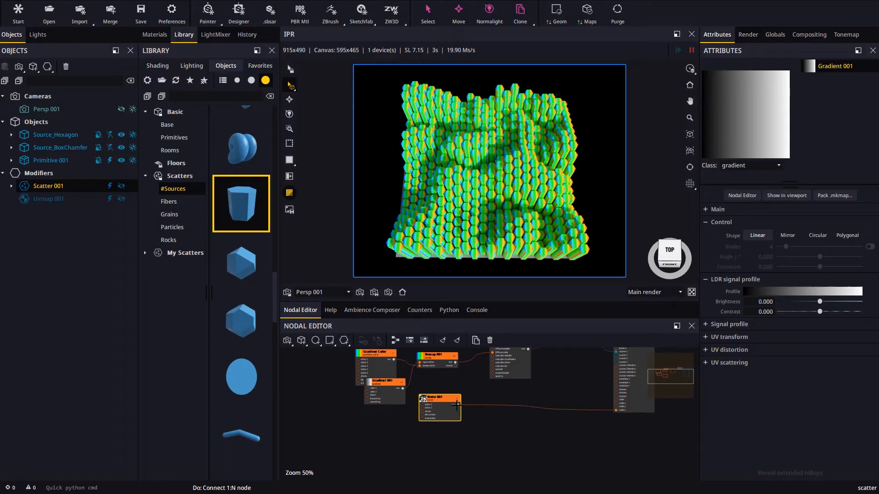
left_click(627, 399)
scroll(400, 394, "up", 1)
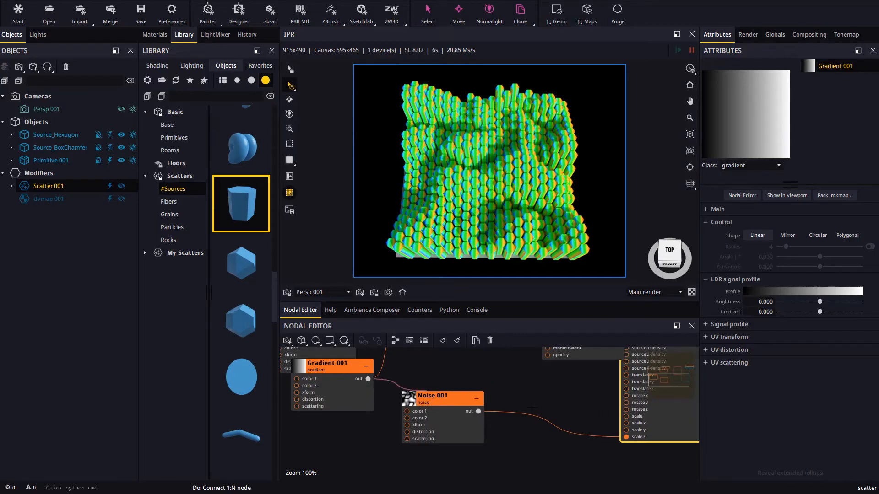
left_click_drag(626, 437, 526, 421)
middle_click_drag(380, 397, 477, 405)
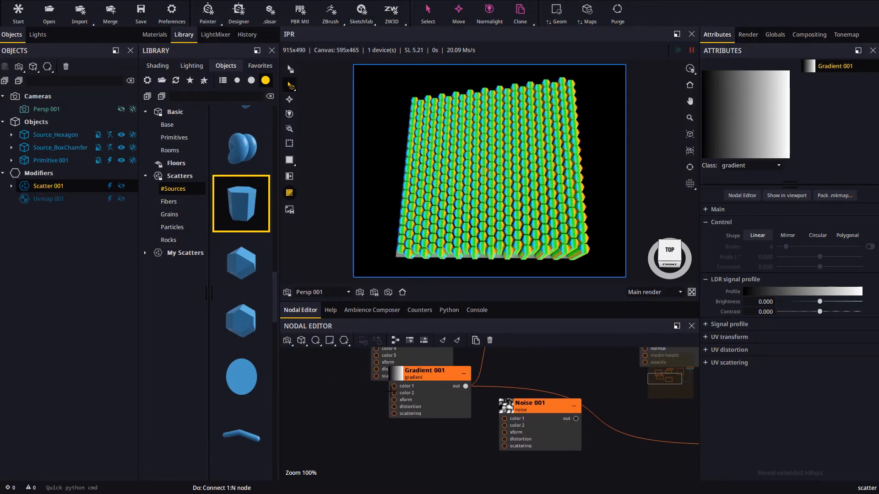
Step: Set Gradient 001's UV transform space to Instance UVs and its shape to Circular
left_click(732, 336)
left_click(783, 359)
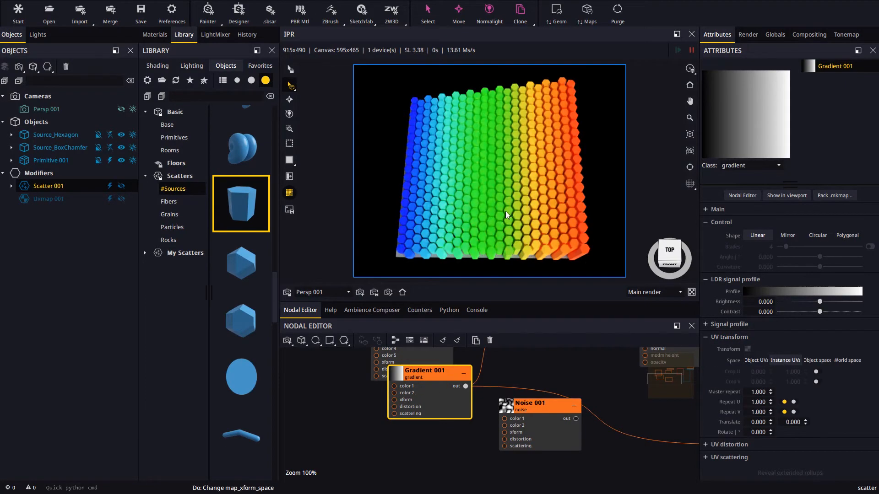
left_click_drag(505, 214, 507, 155)
left_click_drag(491, 232, 483, 214)
left_click(817, 235)
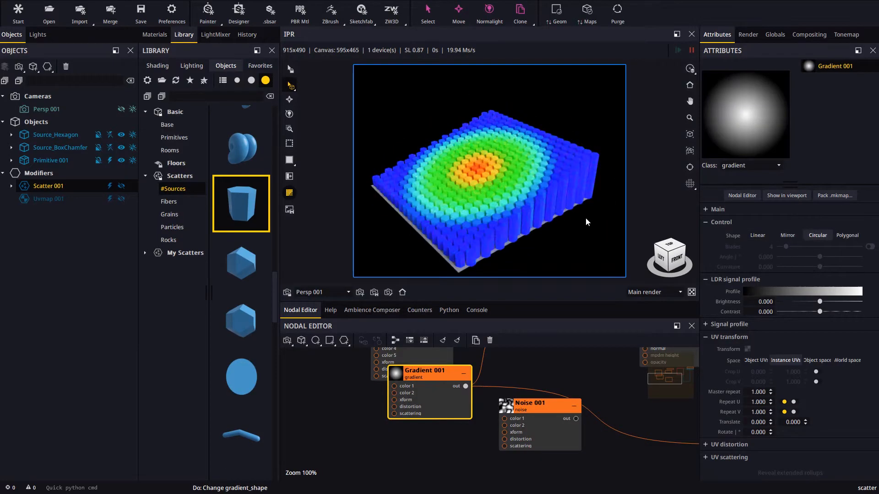
left_click_drag(510, 229, 447, 206)
Step: Reshape Gradient 001's LDR signal profile into a smooth curve with a peak near mid-height followed by a deep dip
left_click(786, 290)
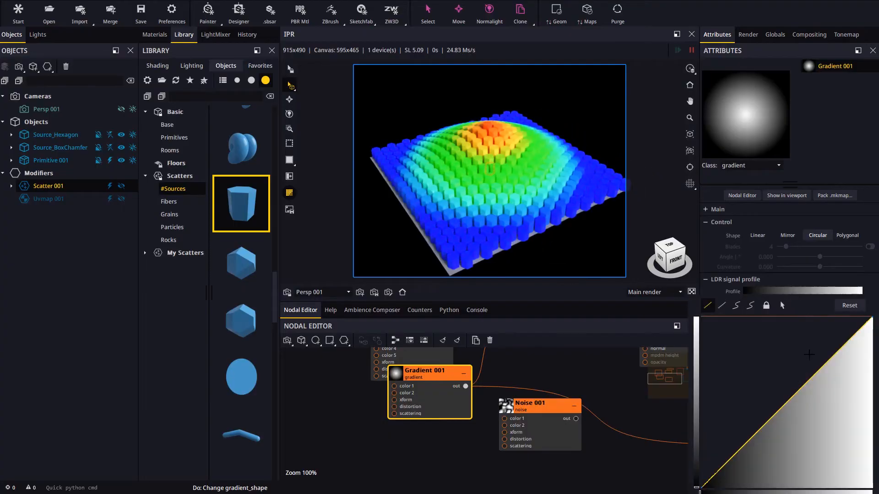
left_click_drag(771, 418, 809, 438)
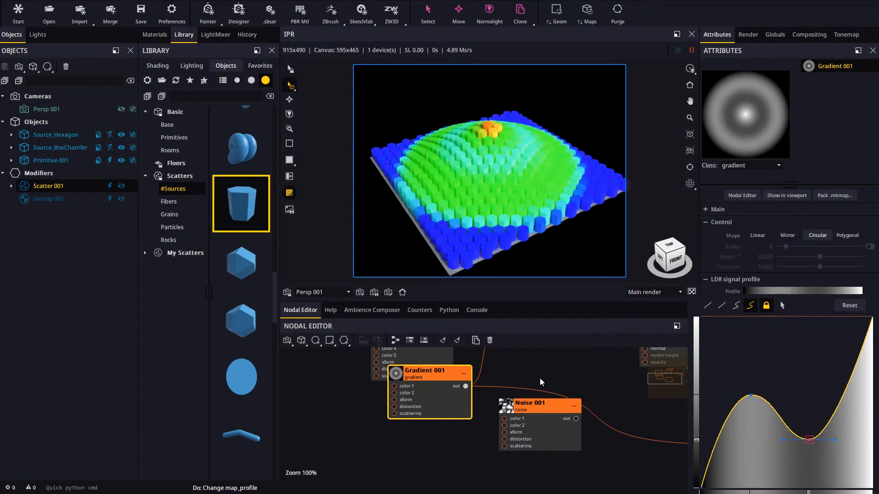
left_click(807, 291)
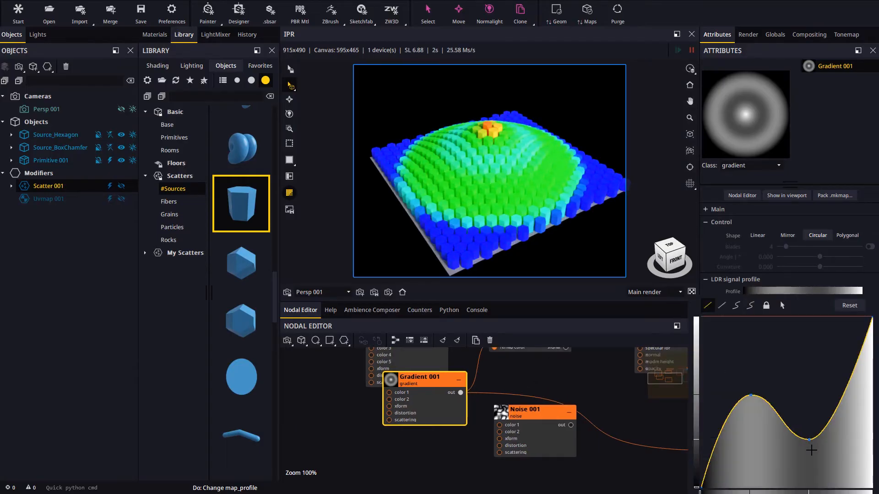
left_click_drag(808, 443, 821, 471)
left_click_drag(513, 190, 488, 189)
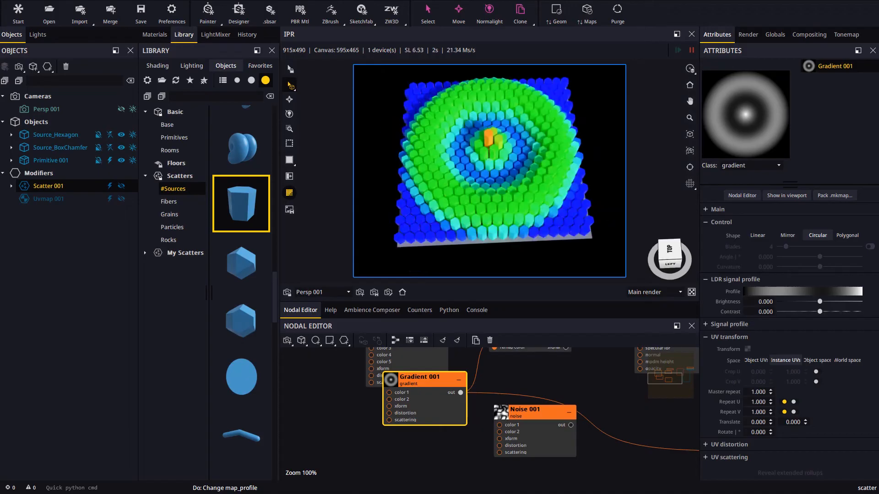
Step: Switch to the file explorer and bring Terrain_height_01.jpg into the node graph as a file texture
key("alt+Tab")
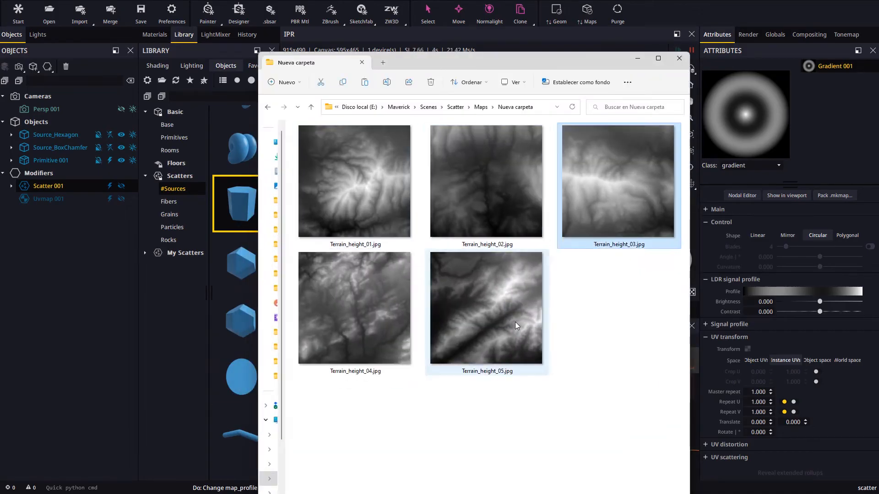
left_click(356, 279)
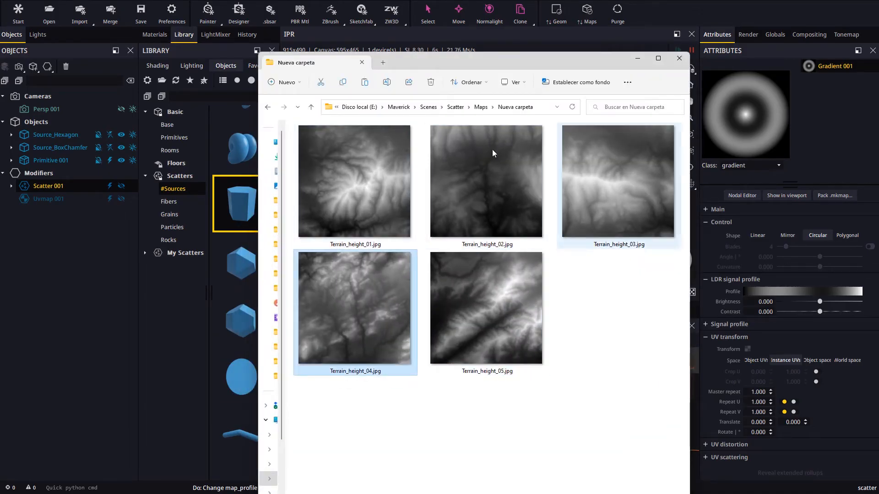
left_click_drag(428, 63, 689, 98)
left_click_drag(617, 213, 341, 390)
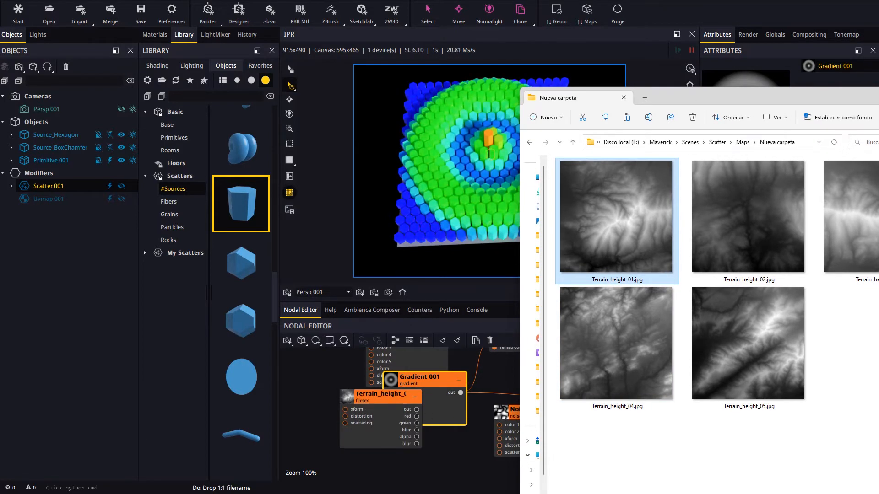
left_click(516, 366)
Step: Connect the terrain height texture's output to both Remap 001's input color and Scatter 001's scale z
middle_click_drag(518, 373, 508, 405)
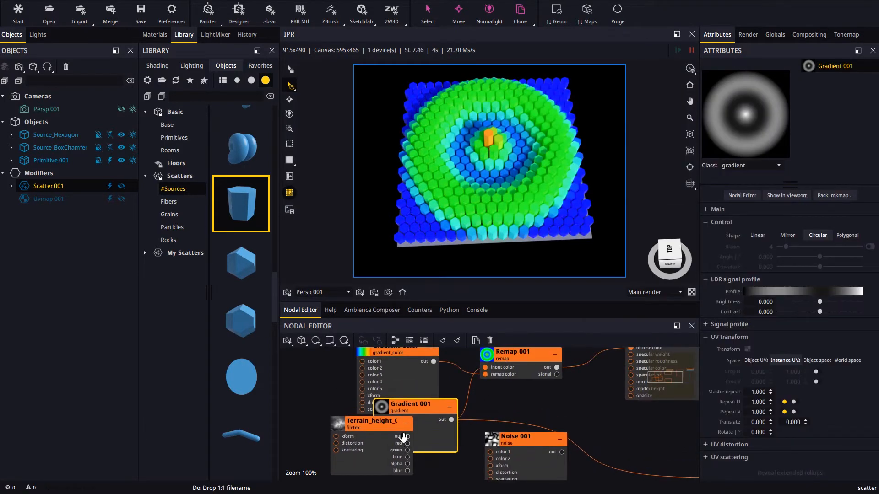
left_click_drag(486, 368, 485, 367)
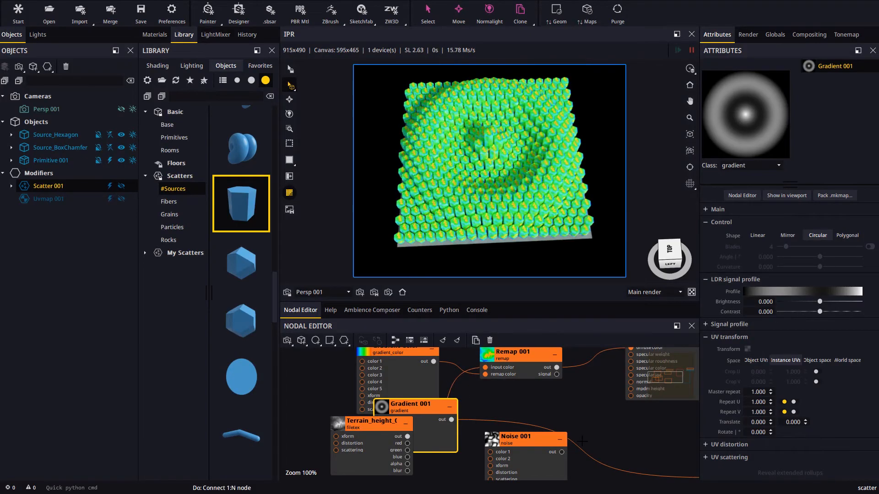
middle_click_drag(398, 434, 381, 419)
left_click_drag(365, 434, 423, 428)
middle_click_drag(588, 432, 556, 430)
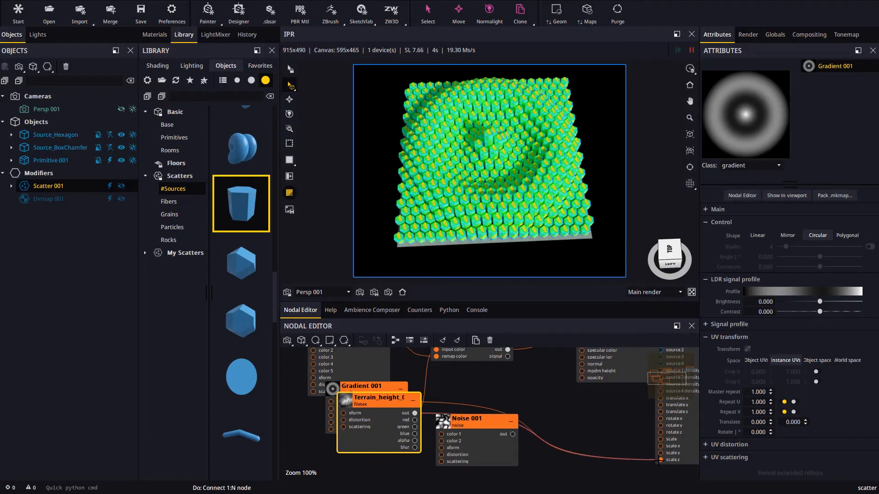
left_click_drag(659, 460, 659, 460)
left_click_drag(479, 149, 419, 266)
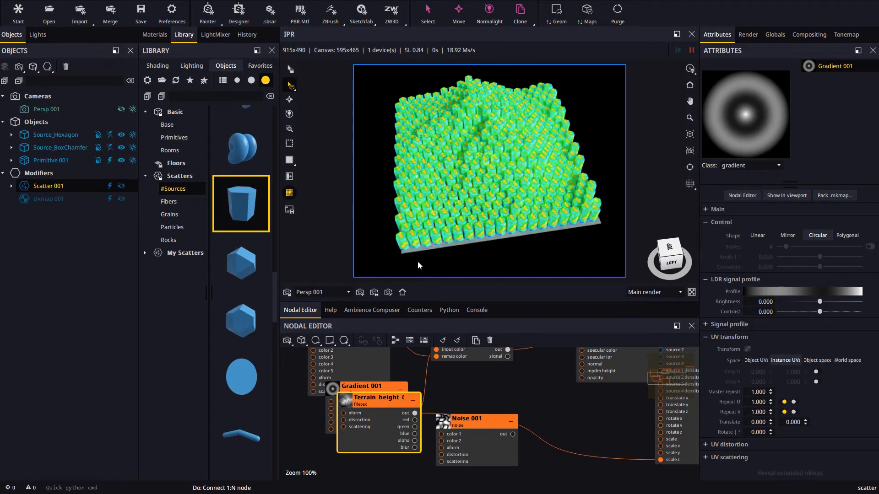
Step: Set the Terrain_height_01.jpg texture's UV transform space to Instance UVs
left_click(378, 440)
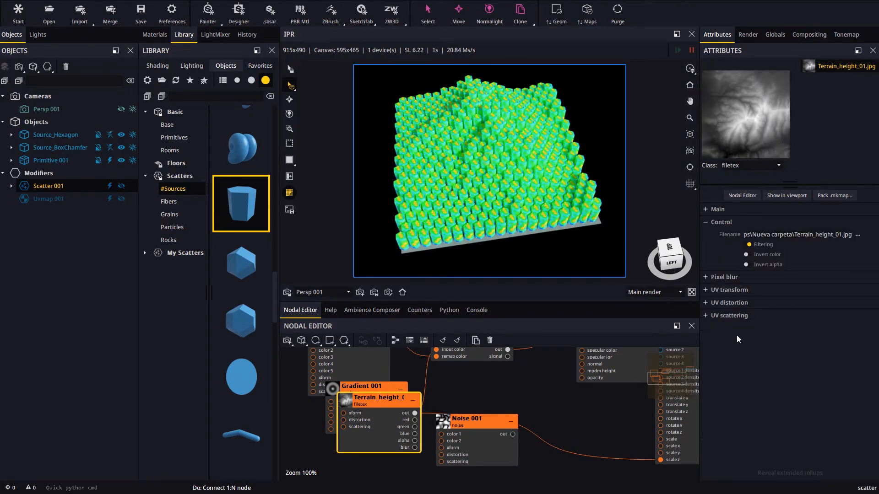
left_click(742, 293)
left_click(781, 312)
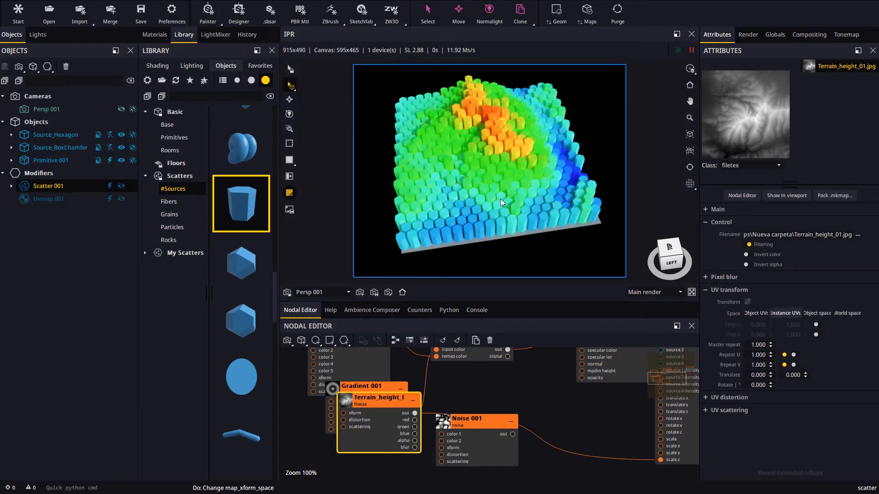
left_click_drag(500, 199, 514, 158)
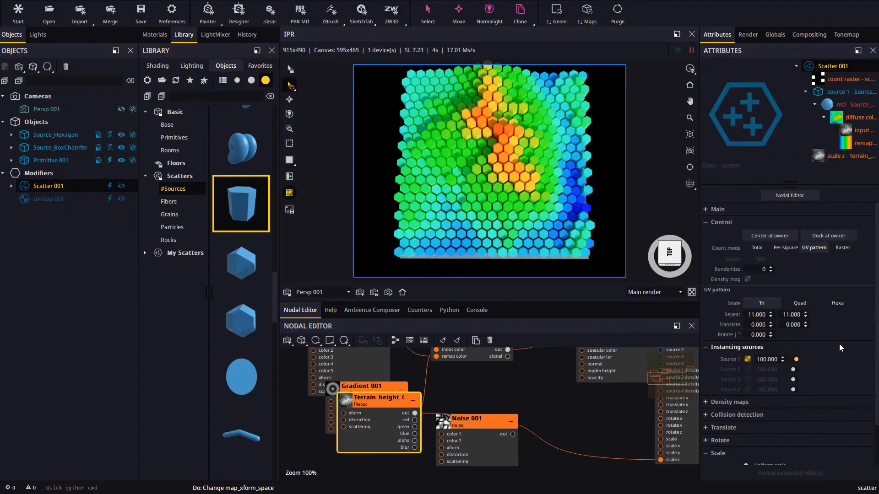
Step: Set Scatter 001's overall scale multiplier to 0.5 and its UV pattern repeat to 22 in both directions
scroll(865, 404, "down", 2)
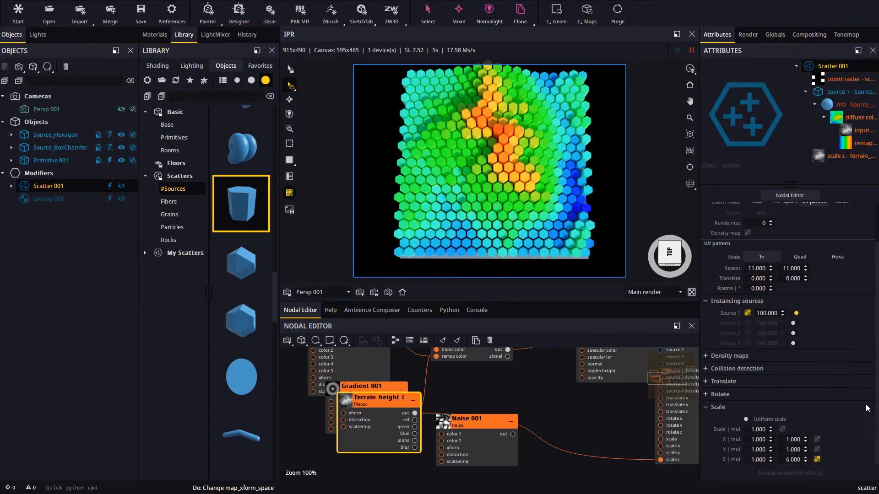
type("0.5")
key("Return")
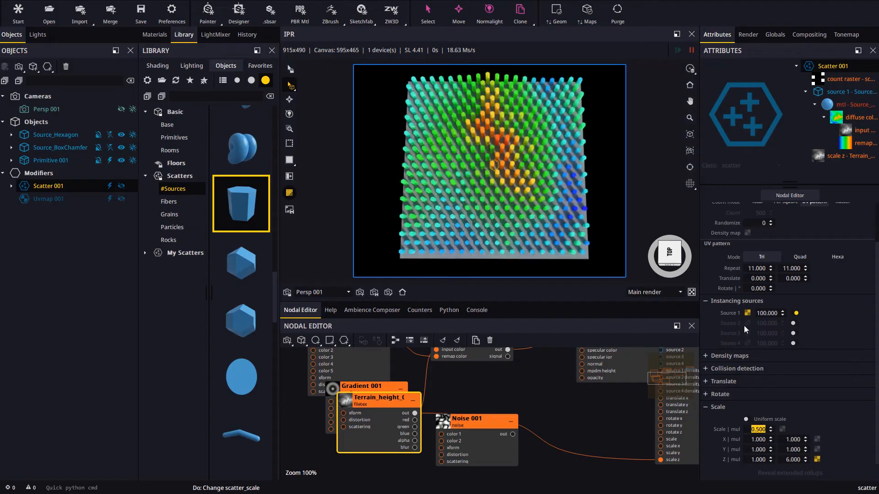
type("22")
key("Return")
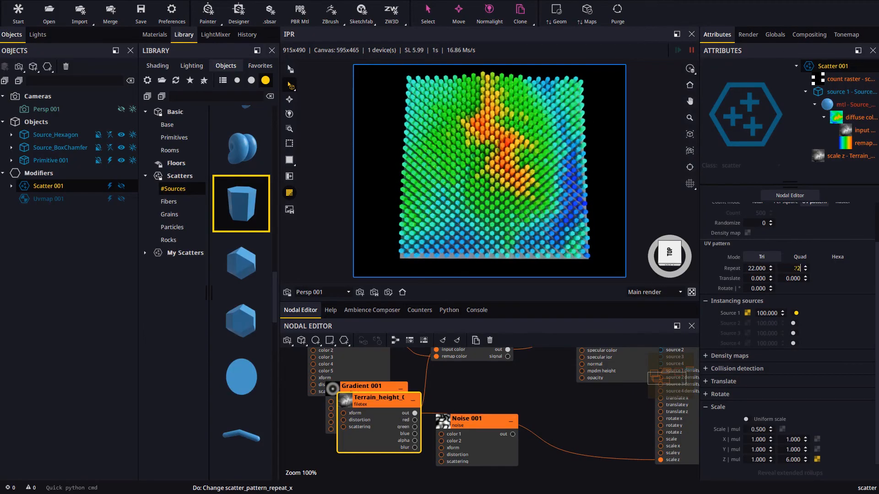
key("Return")
middle_click_drag(473, 190, 532, 191)
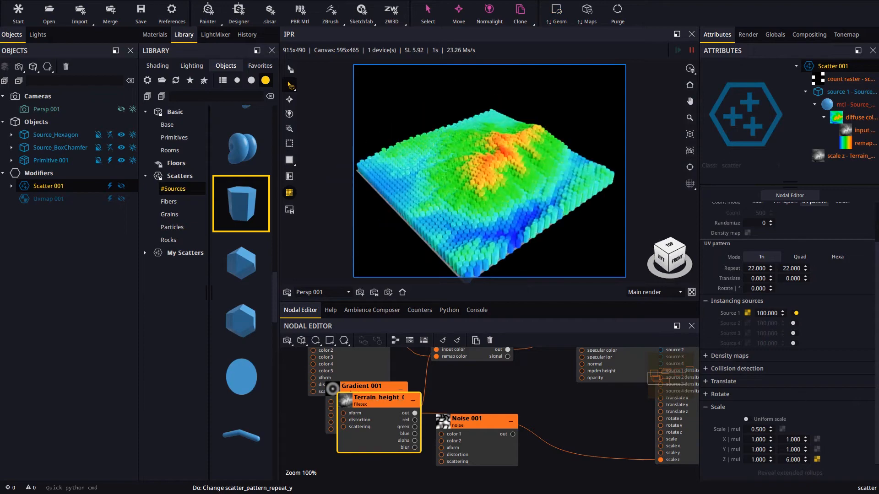
Step: Refine Scatter 001 with a scale multiplier of 0.25 and a UV pattern repeat of 44 in both directions
double_click(758, 429)
type(".25")
key("Return")
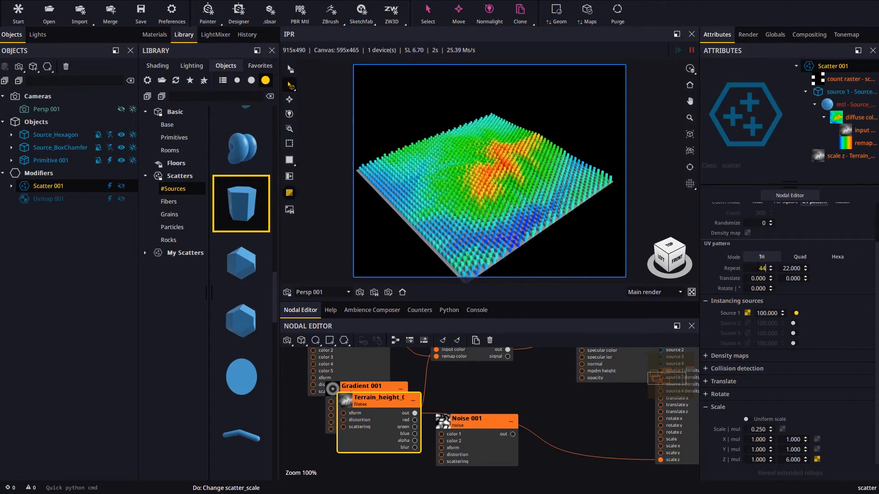
type("44")
key("Return")
type("44")
key("Return")
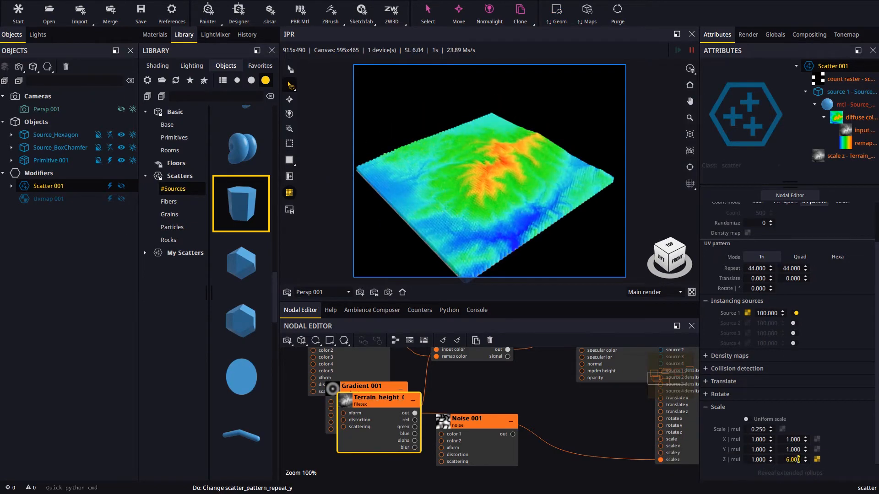
Step: Set the upper Z scale multiplier of Scatter 001 to 15 to exaggerate the terrain's relief
double_click(799, 460)
type("15")
key("Return")
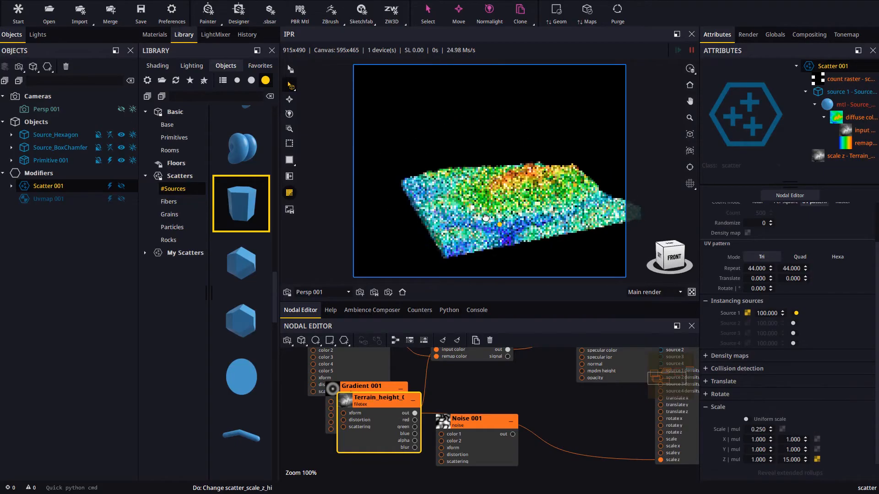
left_click_drag(494, 197, 502, 216)
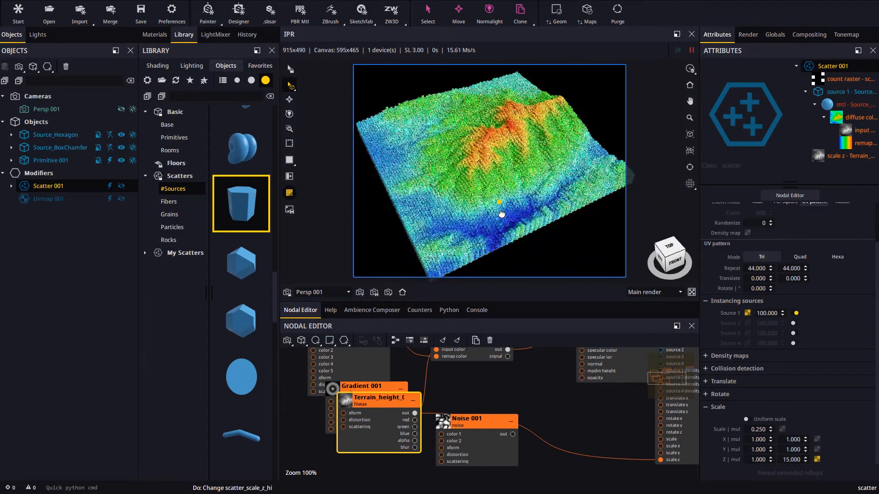
left_click_drag(469, 183, 502, 201)
Step: Reposition Remap 001 slightly in the node graph and set its signal profile gamma to 0.145
scroll(489, 387, "down", 3)
left_click(489, 388)
scroll(489, 387, "up", 3)
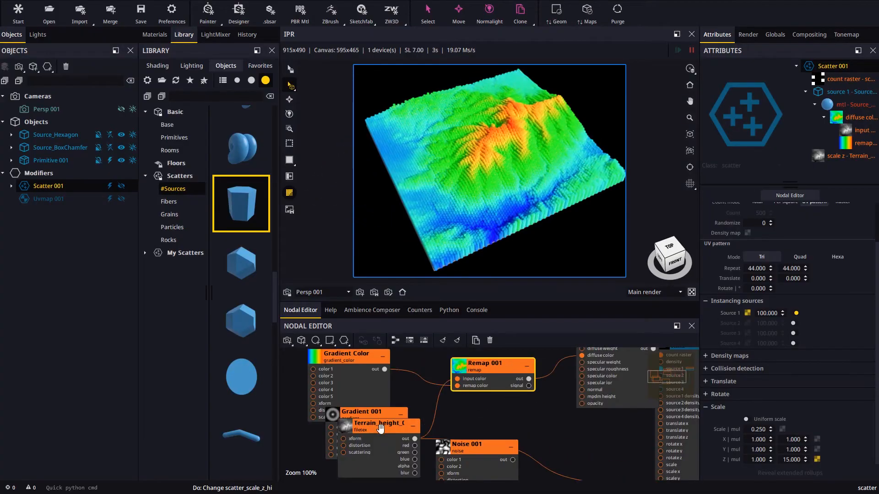
middle_click_drag(501, 416, 450, 428)
middle_click_drag(453, 396, 467, 382)
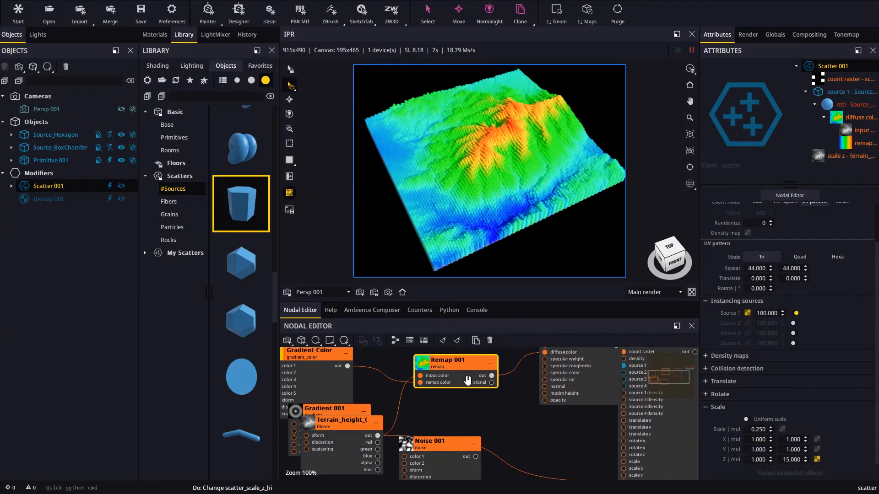
left_click_drag(456, 384, 454, 387)
middle_click_drag(511, 422, 486, 402)
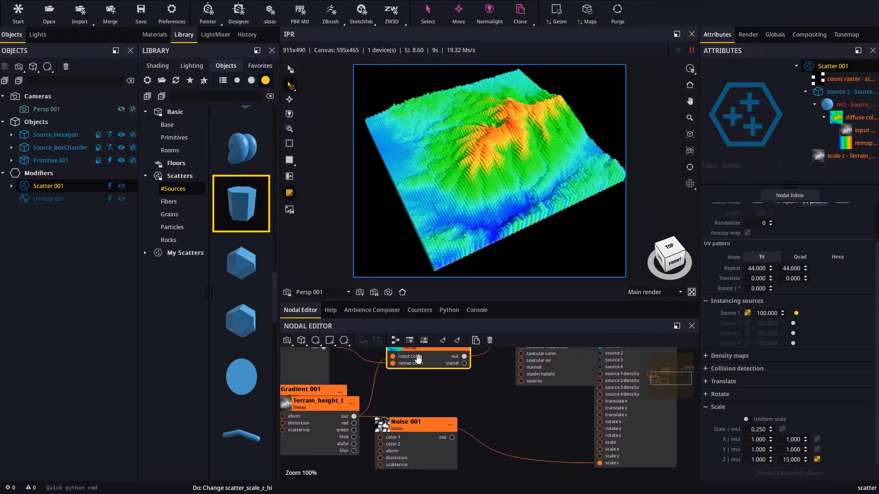
left_click_drag(418, 357, 419, 366)
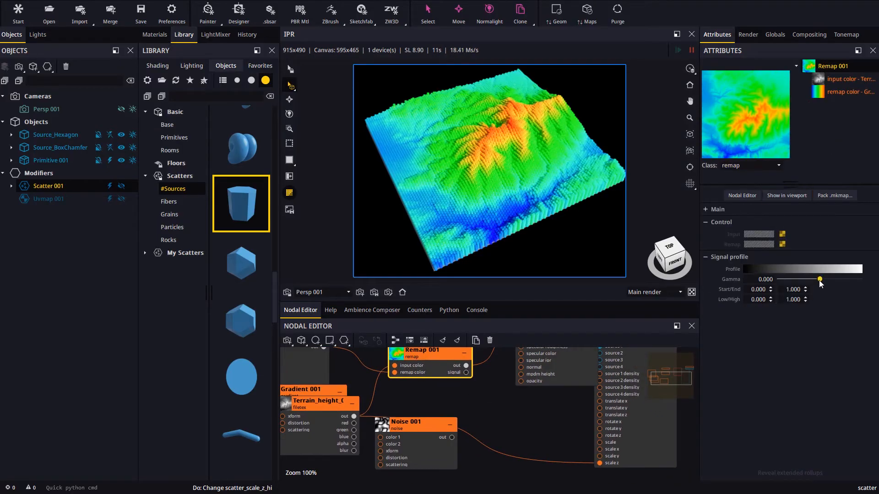
left_click_drag(814, 281, 825, 281)
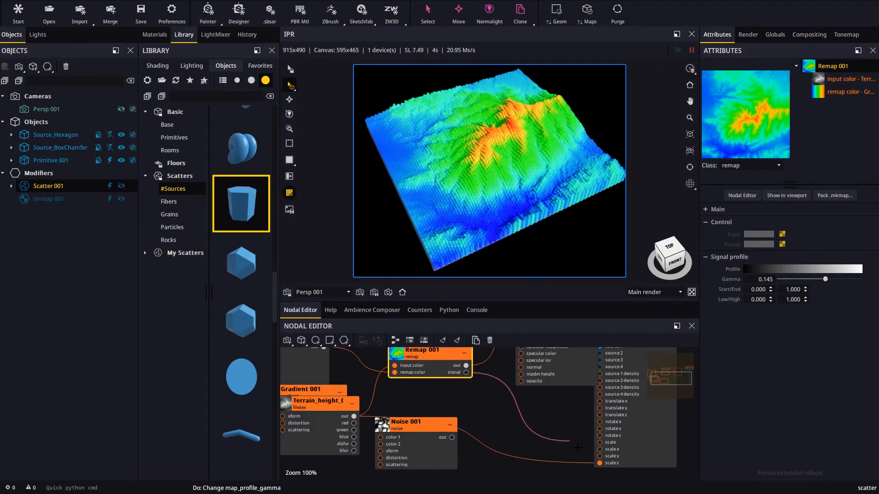
Step: Connect Remap 001's signal output to the scatter's scale z input and set the remap's gamma to 0.434
left_click_drag(598, 463, 599, 463)
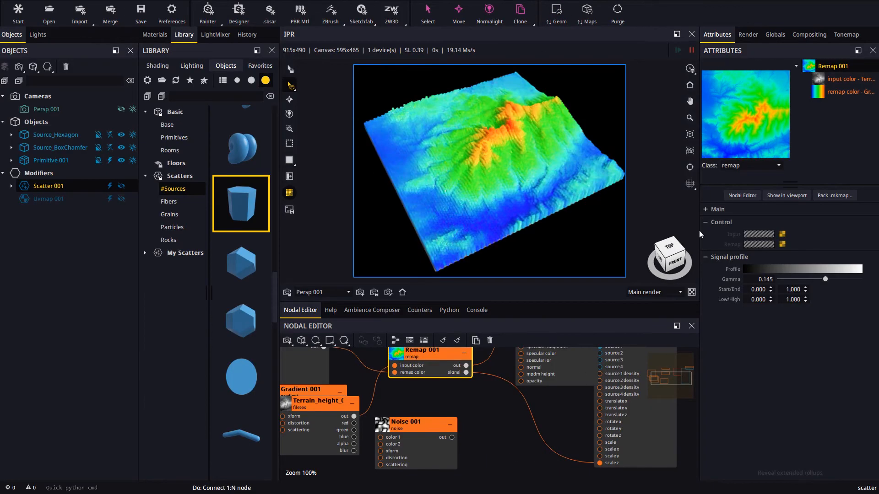
left_click_drag(829, 278, 835, 279)
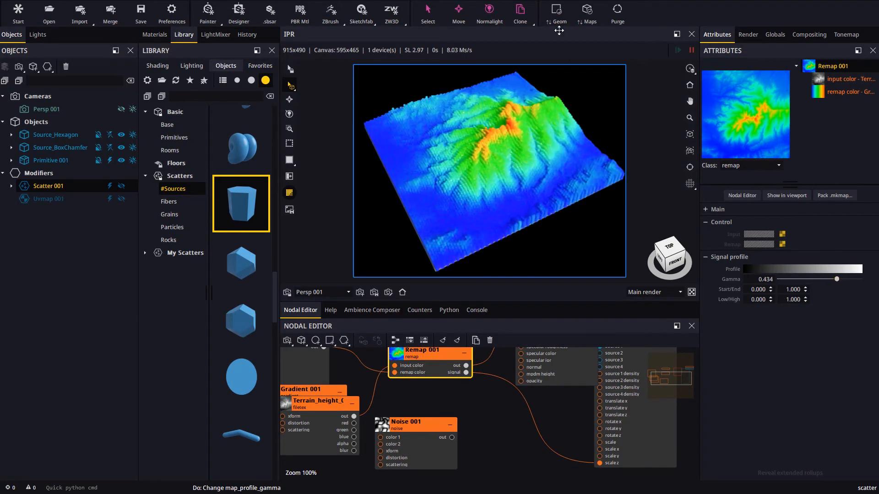
mouse_move(457, 137)
middle_mouse_down()
mouse_move(430, 117)
mouse_move(449, 138)
middle_mouse_up()
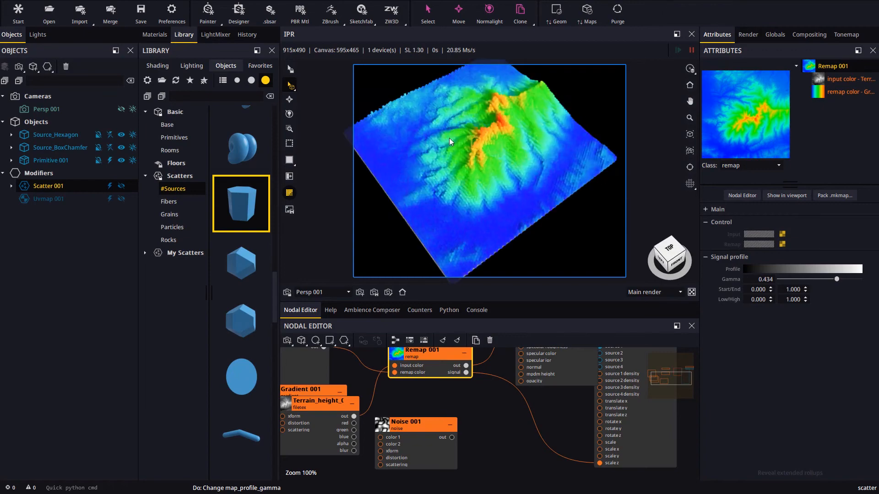
middle_click_drag(516, 161, 521, 168)
scroll(517, 172, "down", 1)
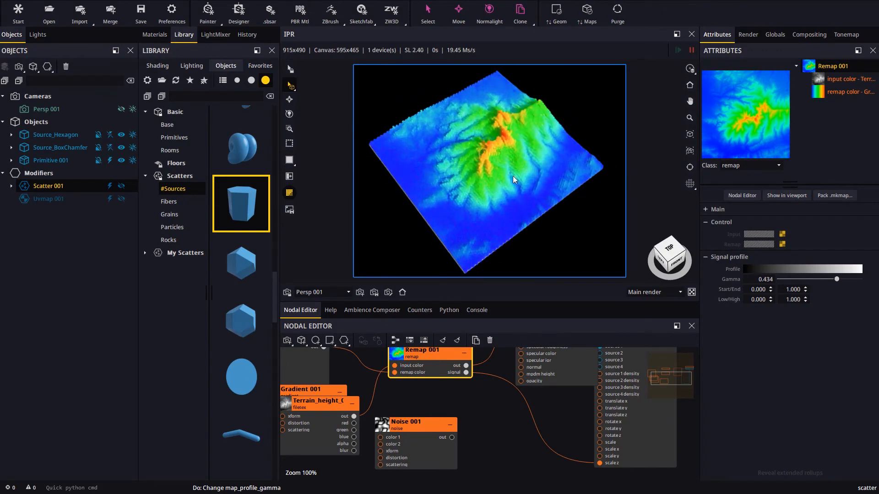
Step: Bring Terrain_height_03.jpg into the node graph as Remap 001's input color and update the scene geometry
middle_click_drag(401, 397, 426, 390)
key("alt+Tab")
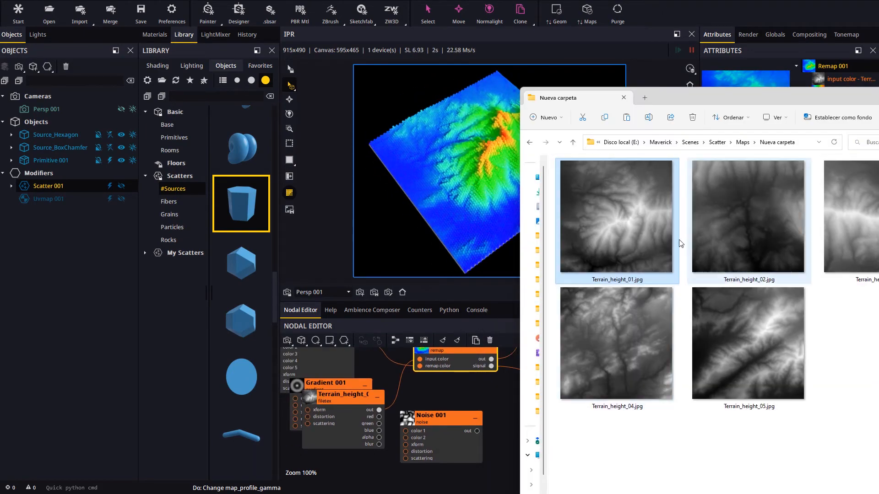
left_click_drag(853, 235, 357, 410)
middle_click_drag(503, 409, 594, 435)
left_click_drag(450, 443, 462, 429)
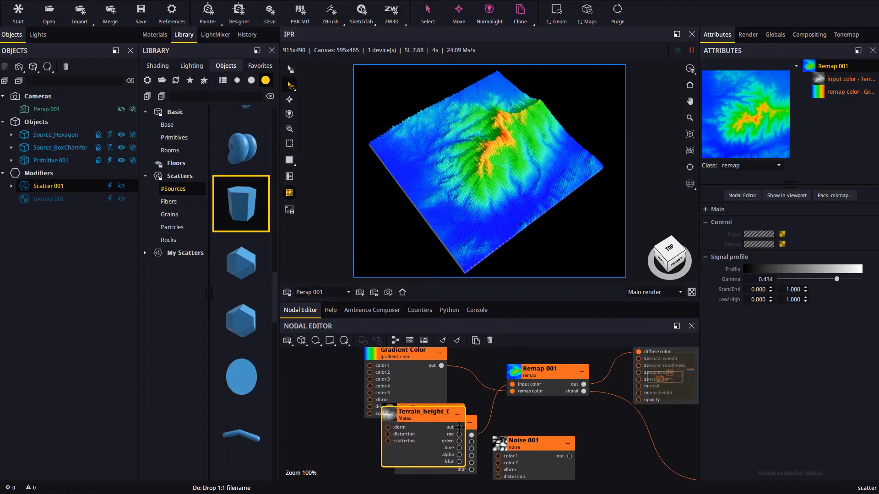
left_click_drag(512, 384, 512, 384)
middle_click_drag(585, 414, 521, 395)
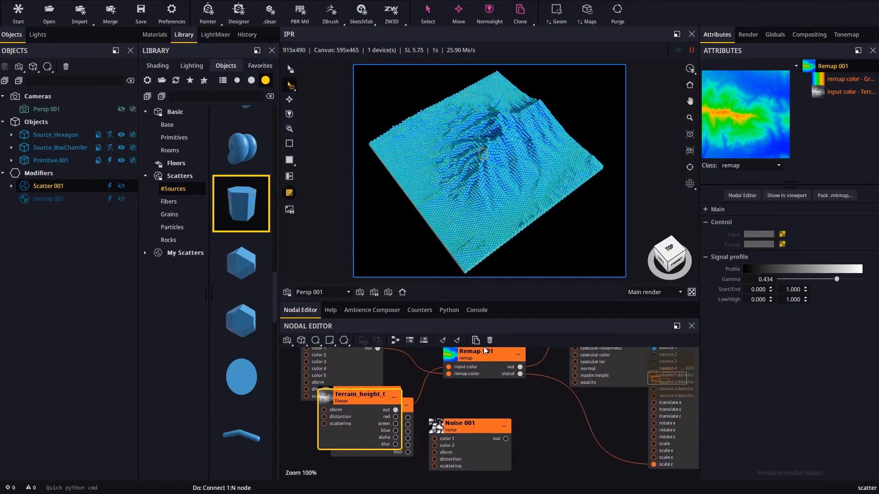
left_click(556, 14)
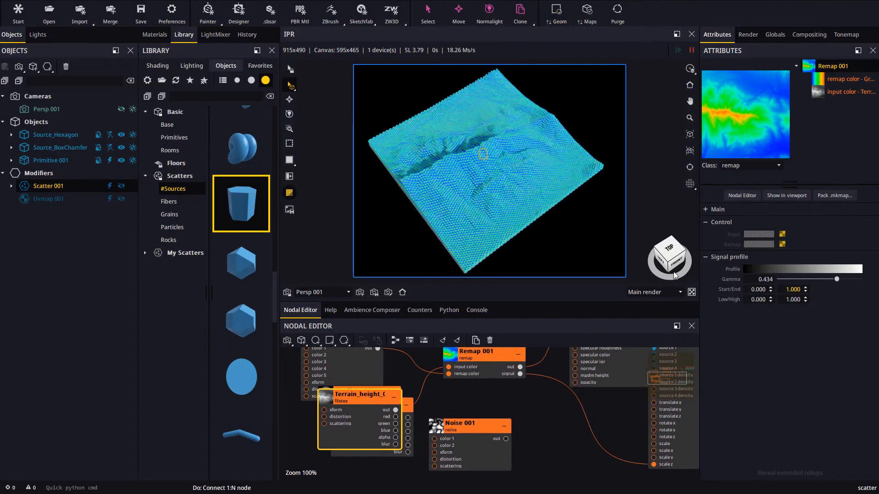
Step: Move the Terrain_height_03.jpg node clear of its neighbour and set its UV transform space to Instance UVs
left_click_drag(477, 156, 462, 187)
left_click_drag(354, 427, 353, 413)
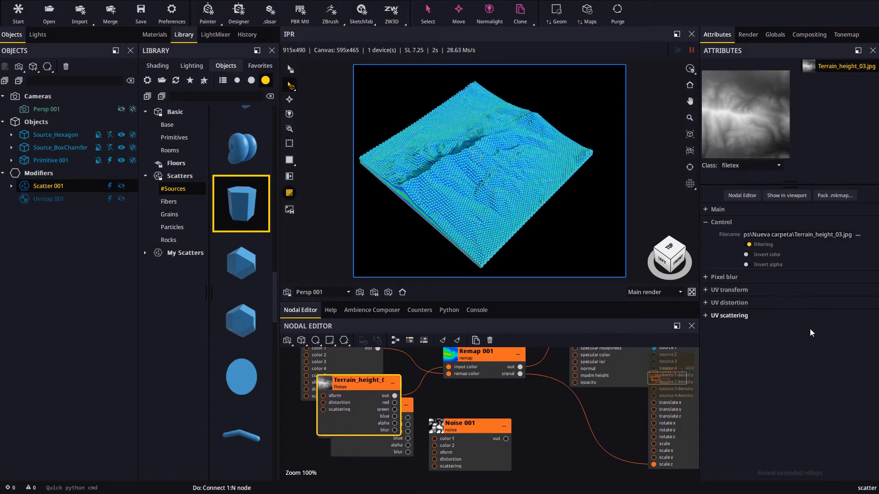
left_click(784, 314)
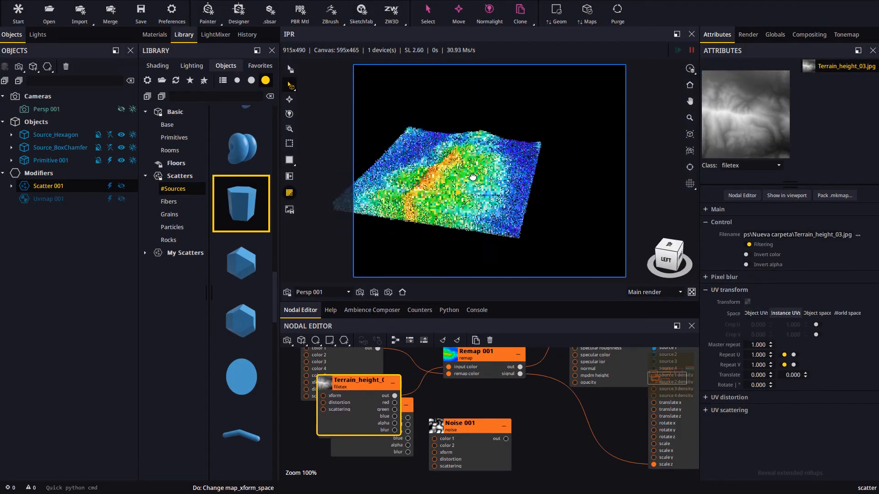
Step: Set the upper Z scale multiplier of Scatter 001 to 25
left_click(678, 443)
scroll(864, 441, "down", 3)
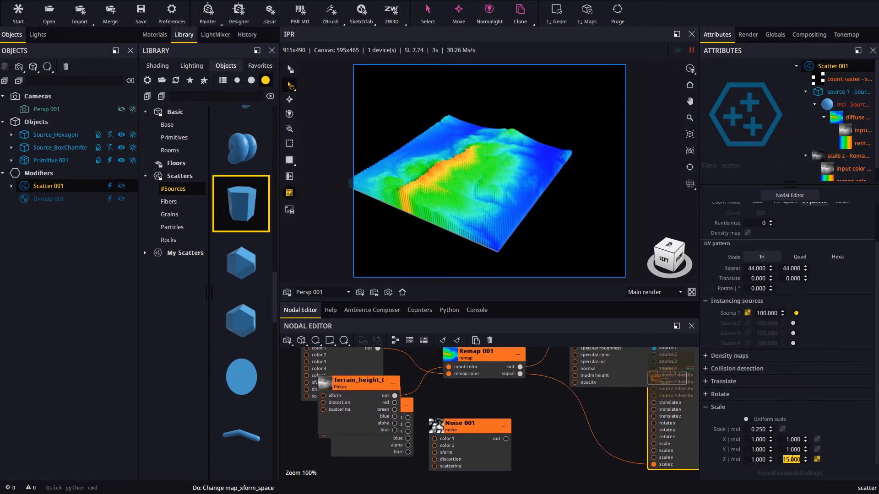
type("25")
key("Return")
left_click_drag(576, 201, 512, 196)
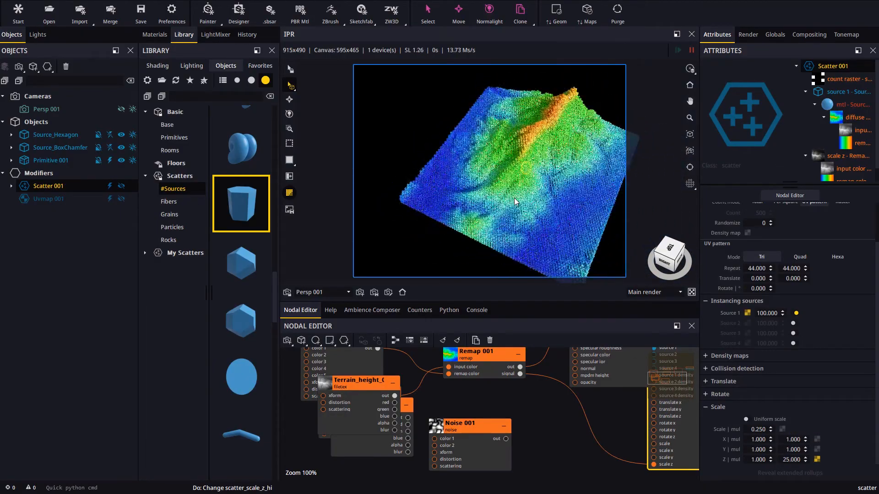
Step: Add the blue-to-cream-to-orange gradient color map from the library and connect it to Remap 001's remap color input
left_click(157, 66)
left_click(174, 381)
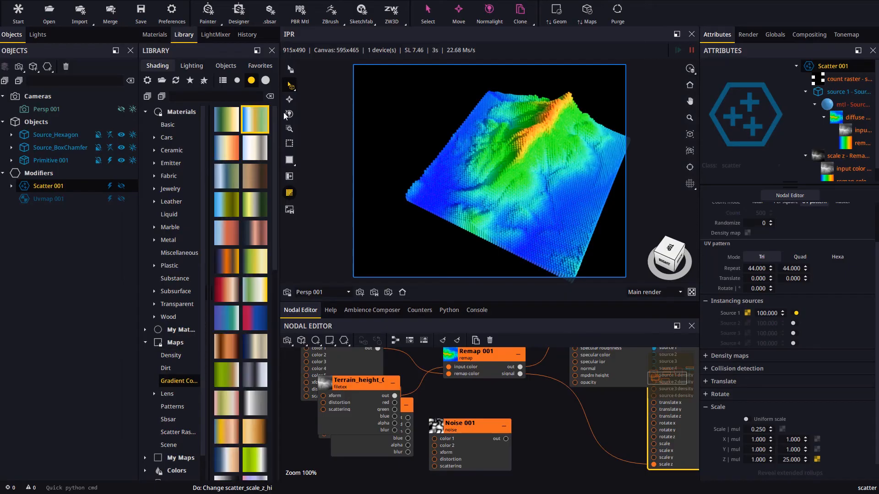
scroll(562, 403, "down", 3)
middle_click_drag(549, 395, 559, 418)
scroll(559, 418, "up", 3)
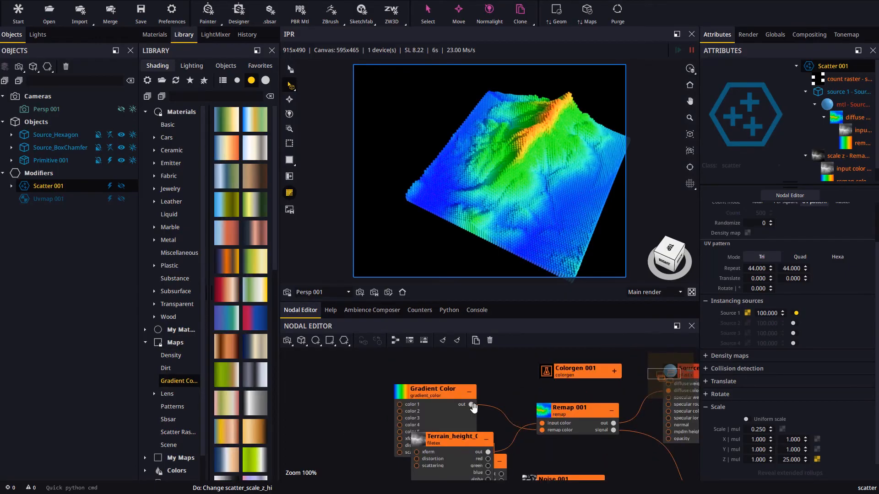
left_click_drag(445, 420, 411, 383)
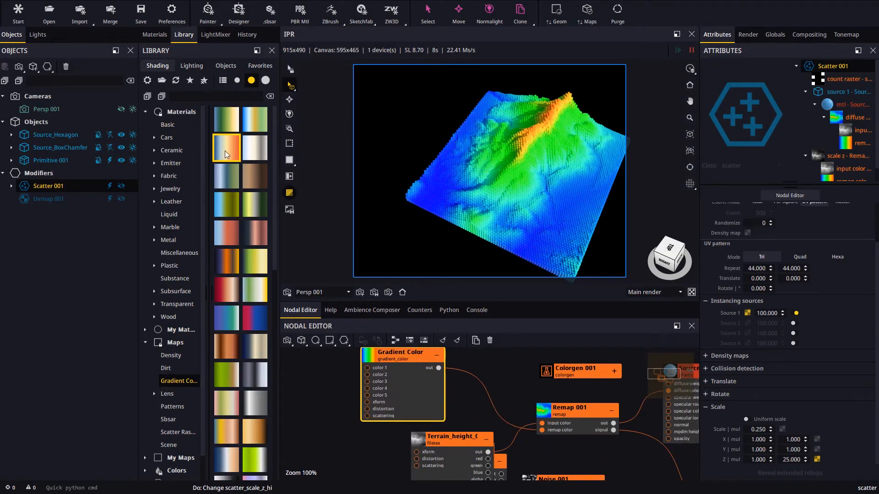
left_click_drag(224, 150, 455, 389)
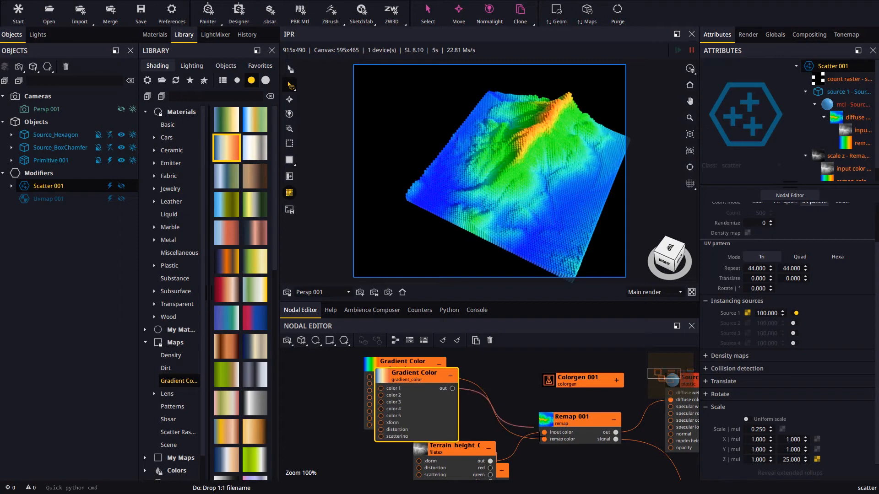
left_click_drag(543, 439, 543, 439)
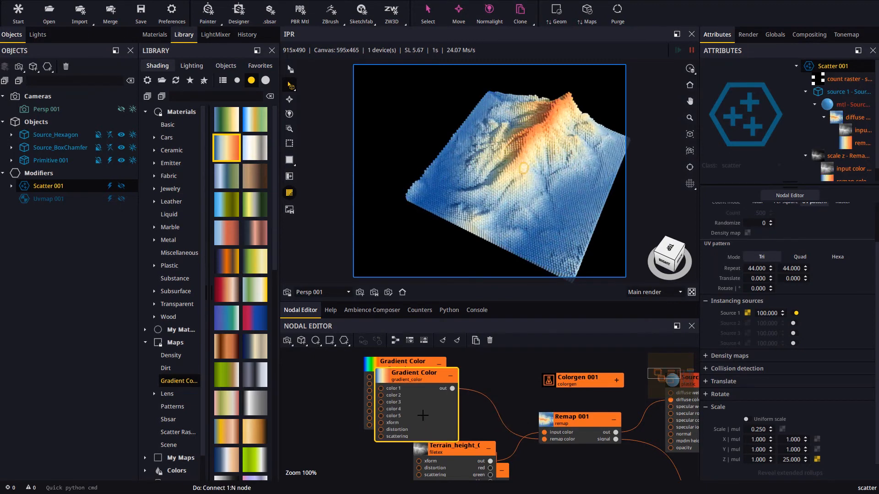
Step: Enable U clamping in the new gradient color map's UV transform and update the scene geometry
left_click(737, 344)
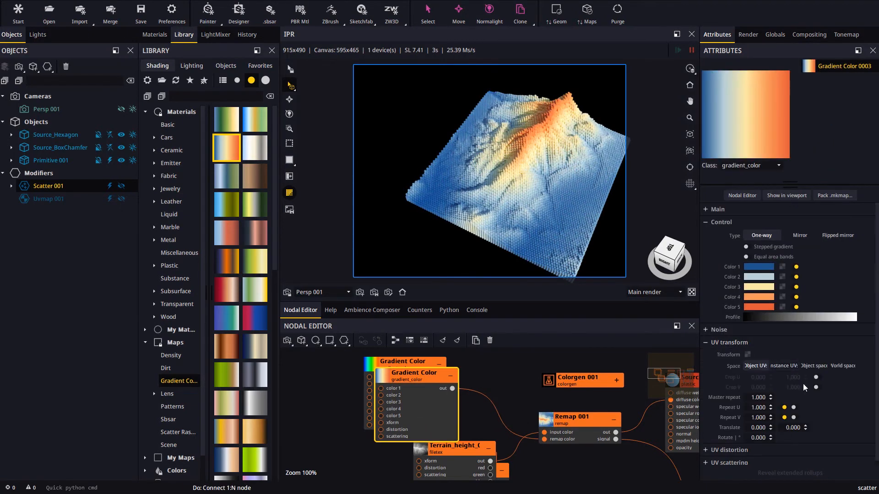
left_click(794, 408)
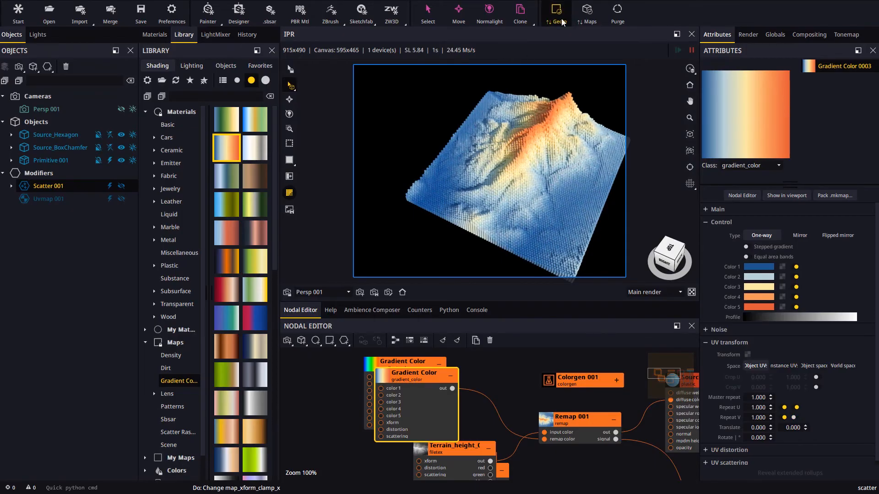
left_click_drag(517, 201, 495, 191)
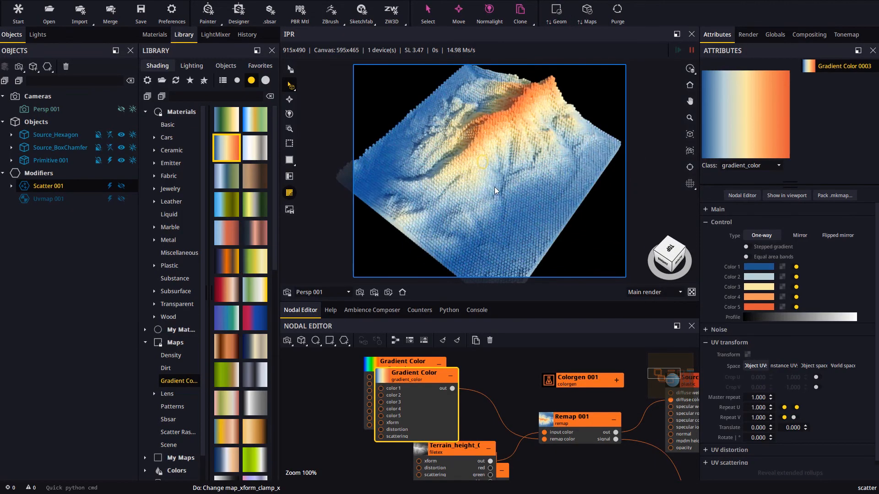
Step: Set Remap 001's signal profile gamma to 0.202 and update the scene geometry
left_click(577, 439)
left_click(829, 278)
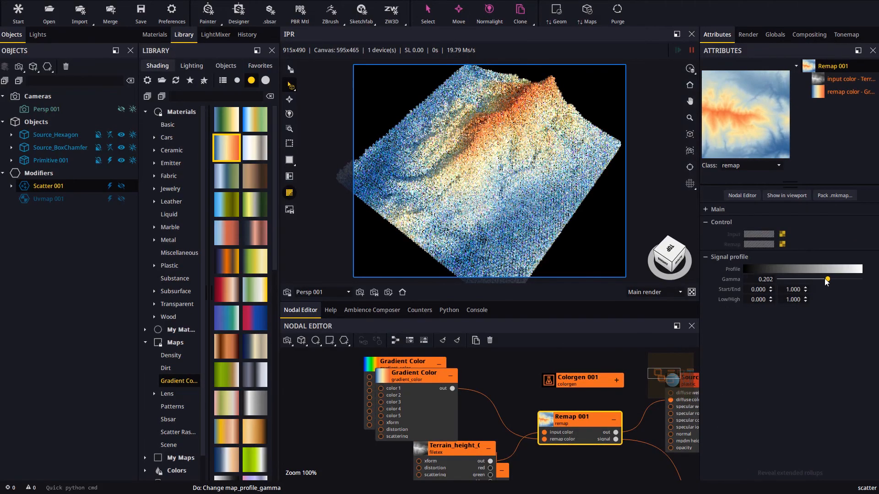
left_click(555, 17)
left_click_drag(497, 193, 472, 169)
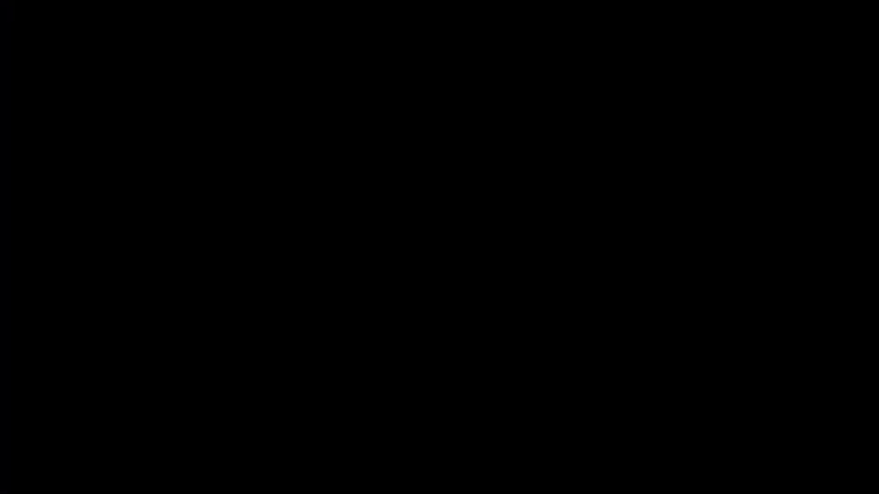